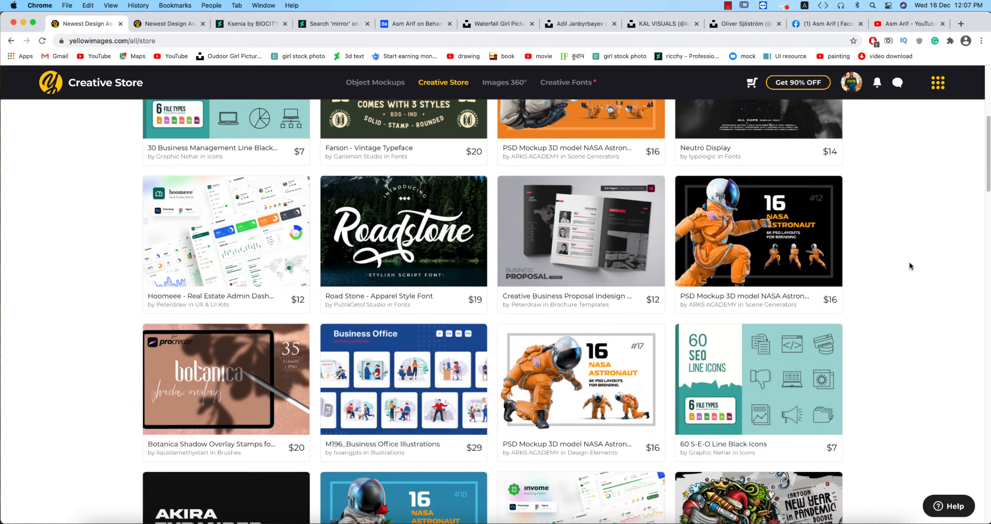
pyautogui.scroll(12, 909, 266)
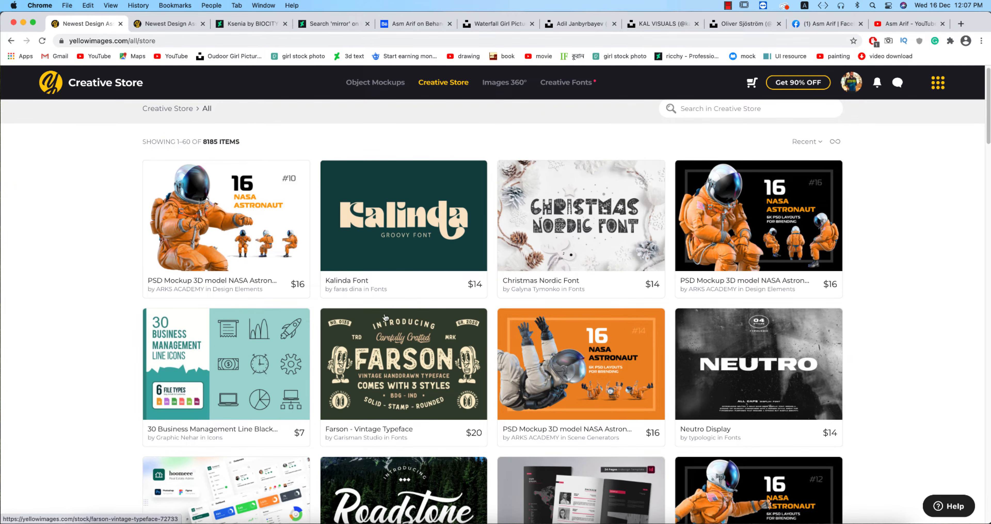
pyautogui.scroll(-8, 316, 262)
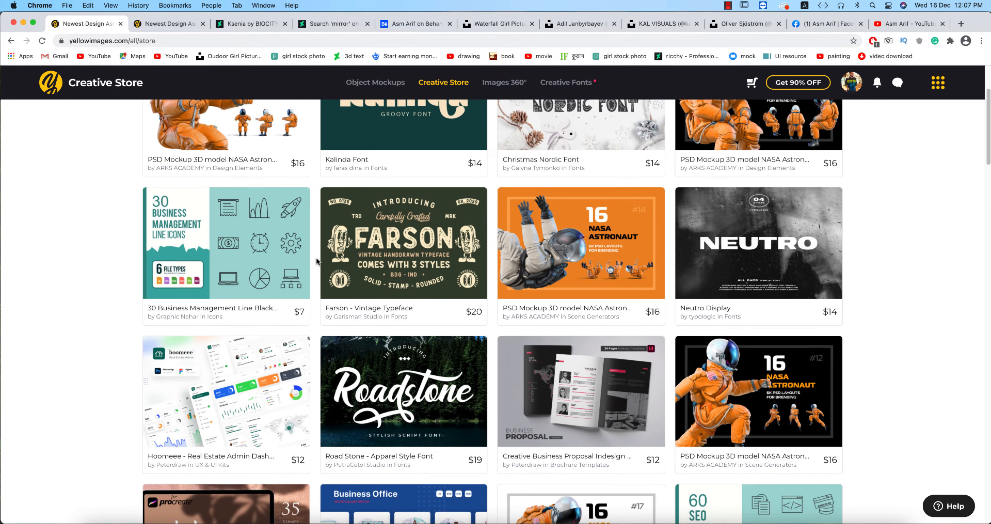
pyautogui.scroll(-14, 316, 261)
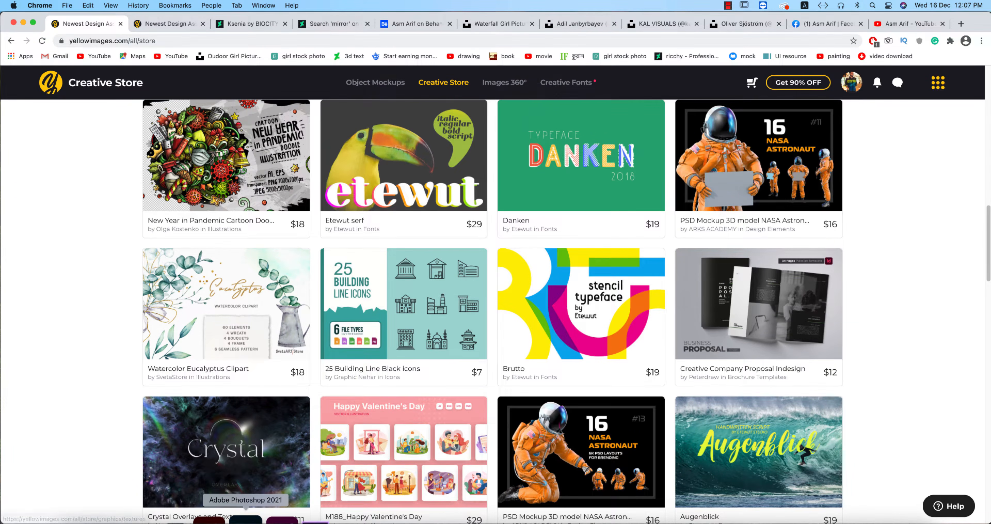
# - Switch to Photoshop and open the waterfall JPEG ending in ITRniIDKqGs-unsplash.jpg from the 13-12-2020 folder on the Apps And Work drive
pyautogui.click(246, 519)
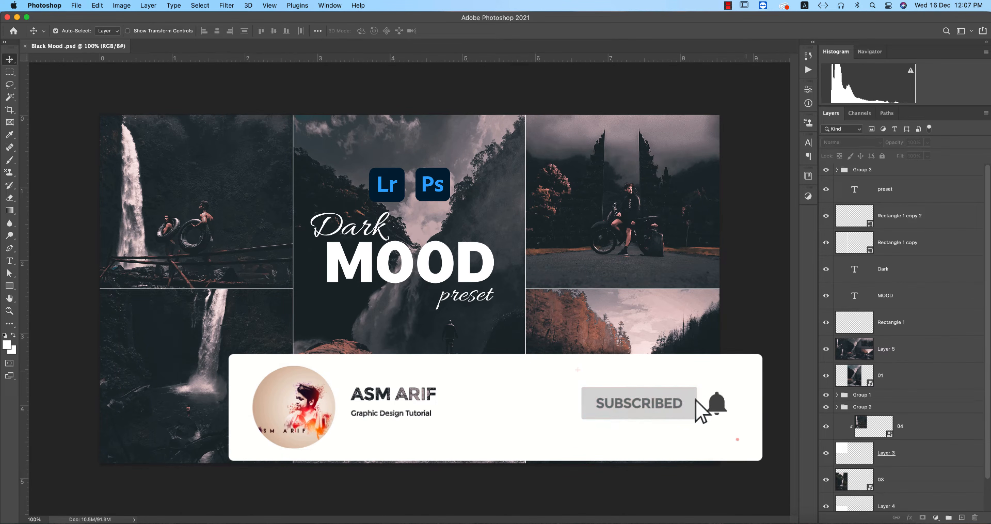
pyautogui.click(77, 6)
pyautogui.click(81, 28)
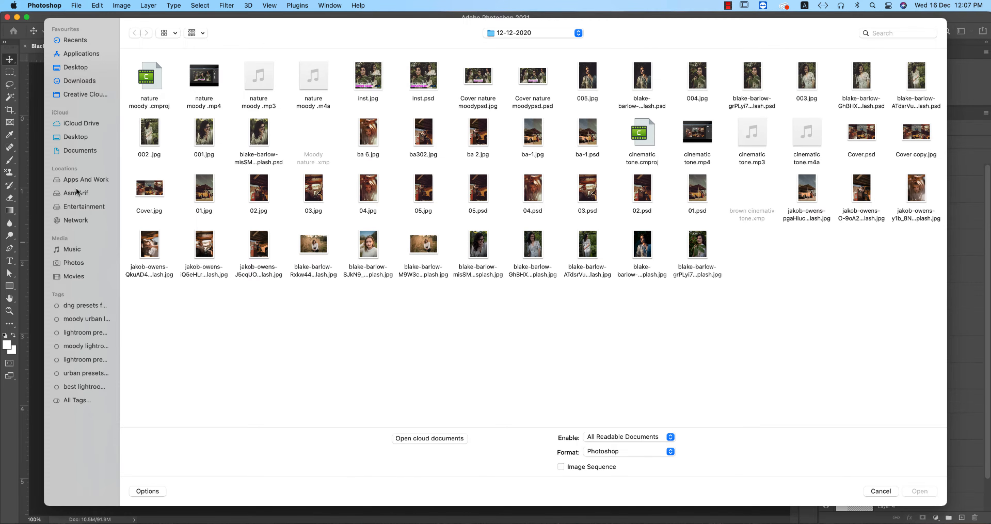
pyautogui.click(85, 181)
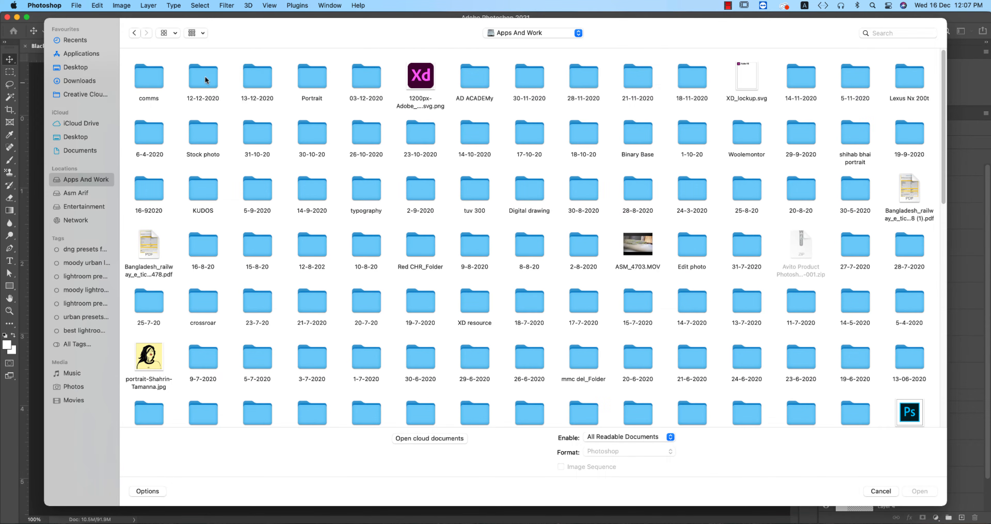
pyautogui.click(248, 82)
pyautogui.doubleClick(248, 82)
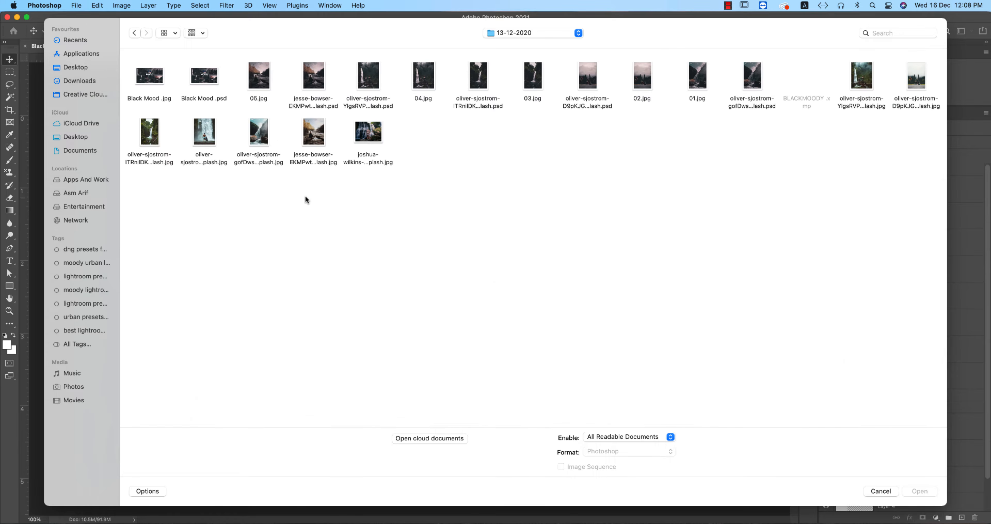
pyautogui.click(247, 147)
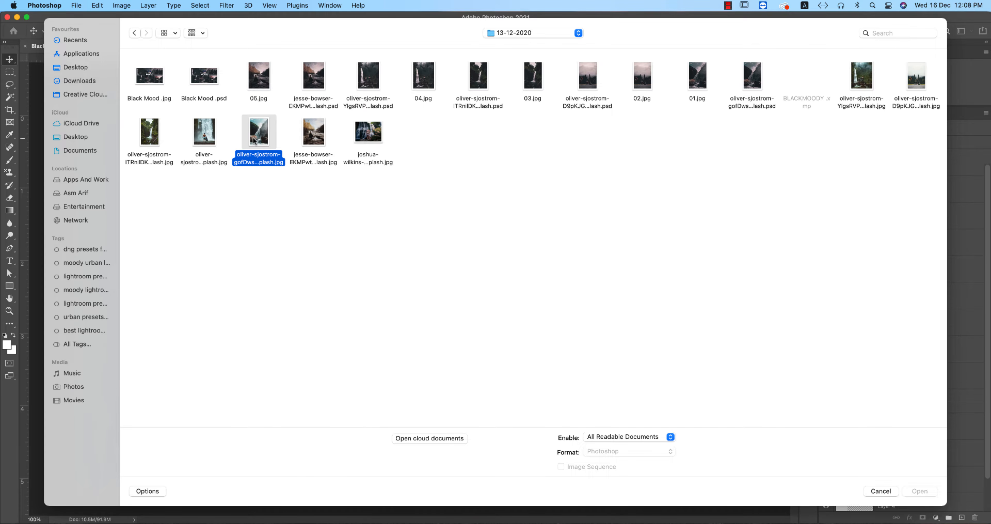
pyautogui.click(152, 138)
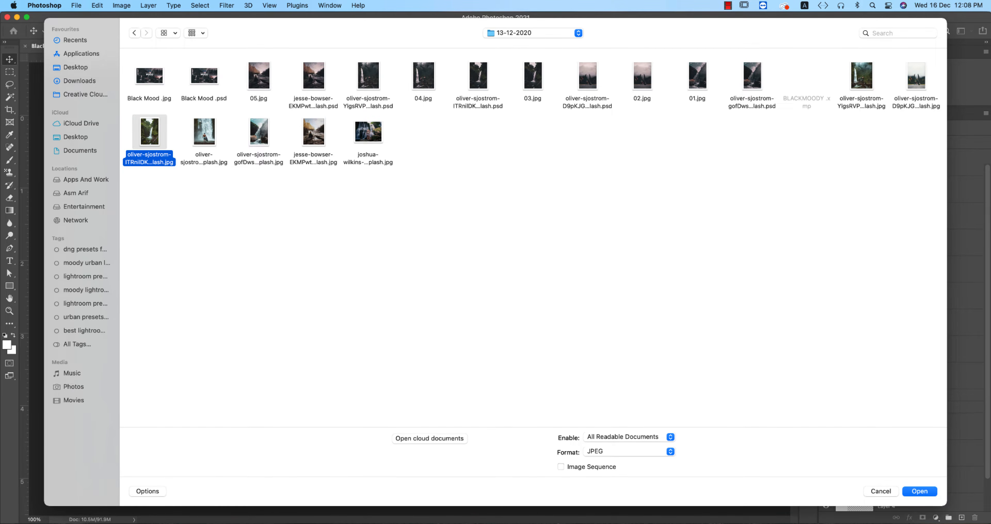
pyautogui.click(914, 493)
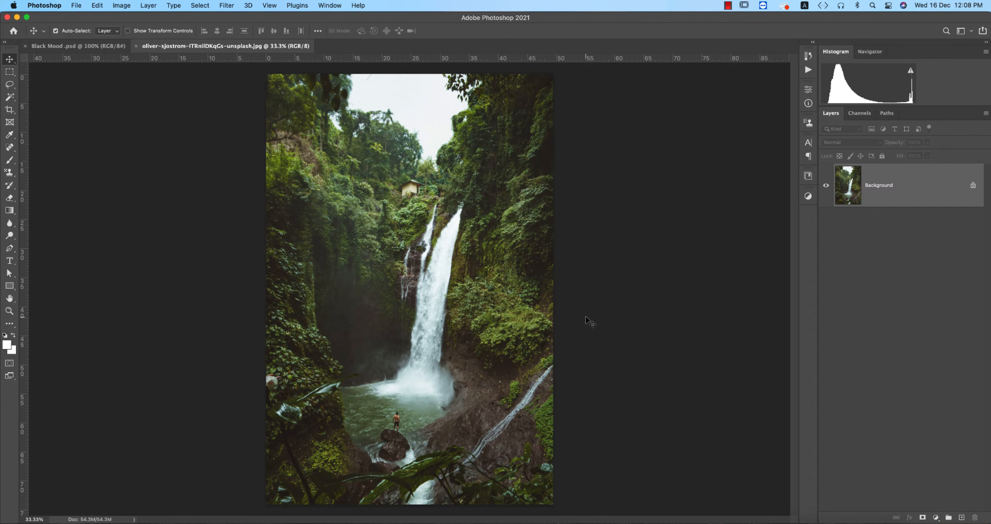
# - Duplicate the Background layer and start the Camera Raw Filter on the copy
pyautogui.press('super+j')
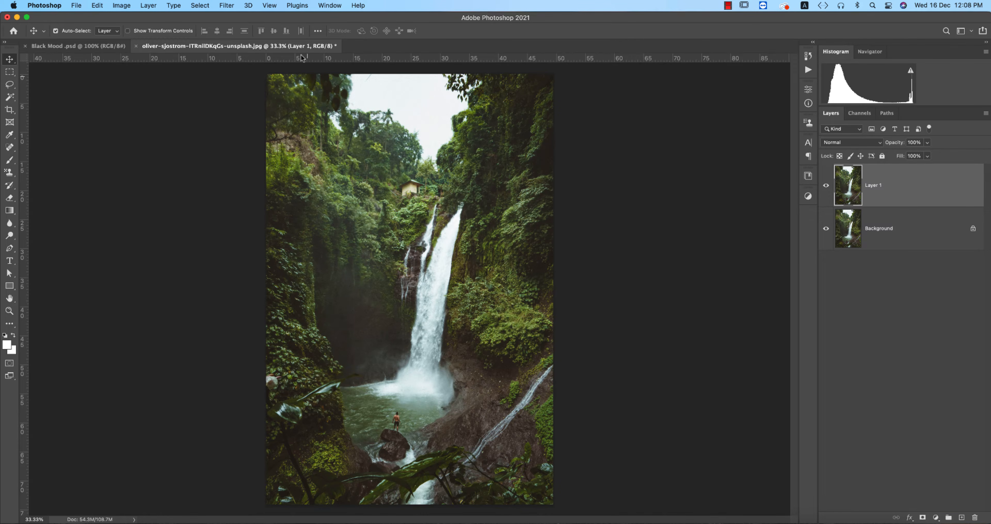
pyautogui.click(226, 5)
pyautogui.moveTo(265, 270)
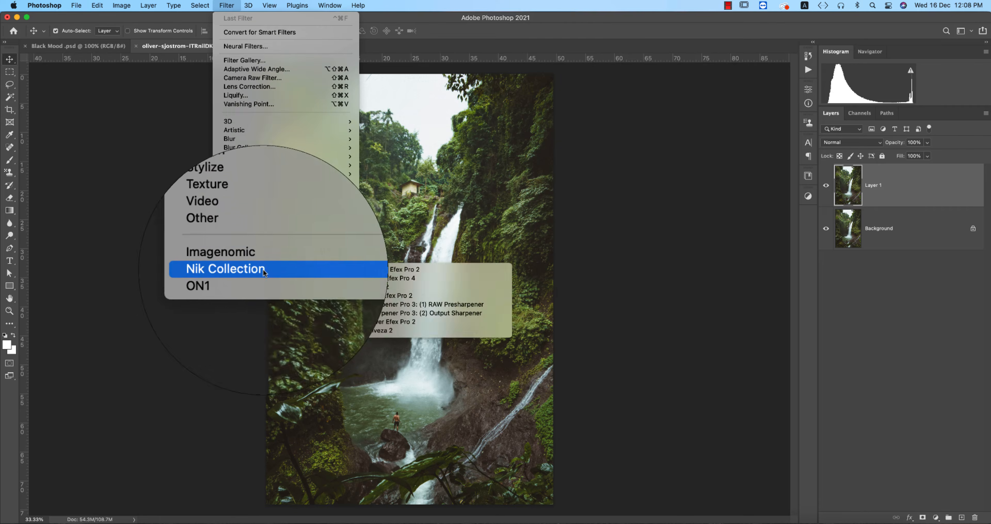
pyautogui.click(248, 77)
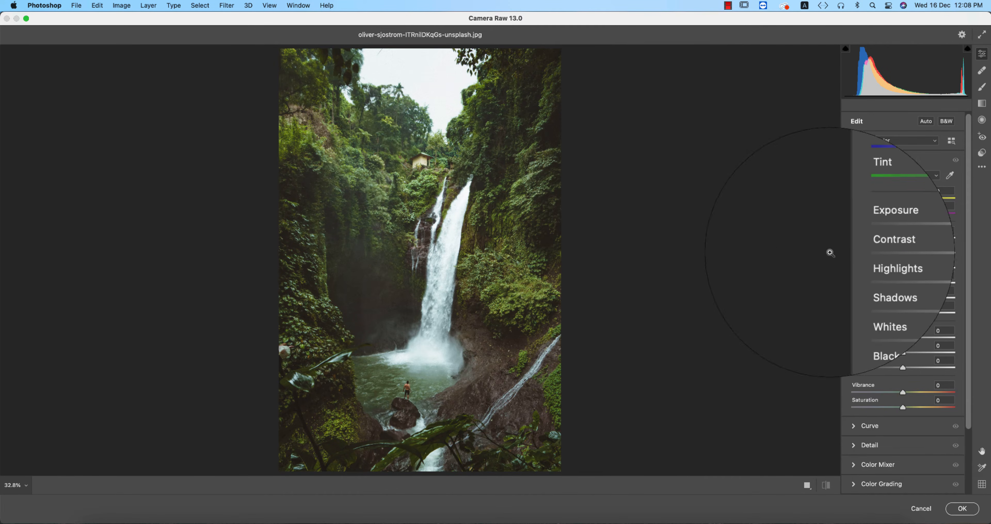
# - Collapse the Basic settings and load the BLACKMOODY .xmp preset from the 13-12-2020 folder into Camera Raw
pyautogui.click(853, 160)
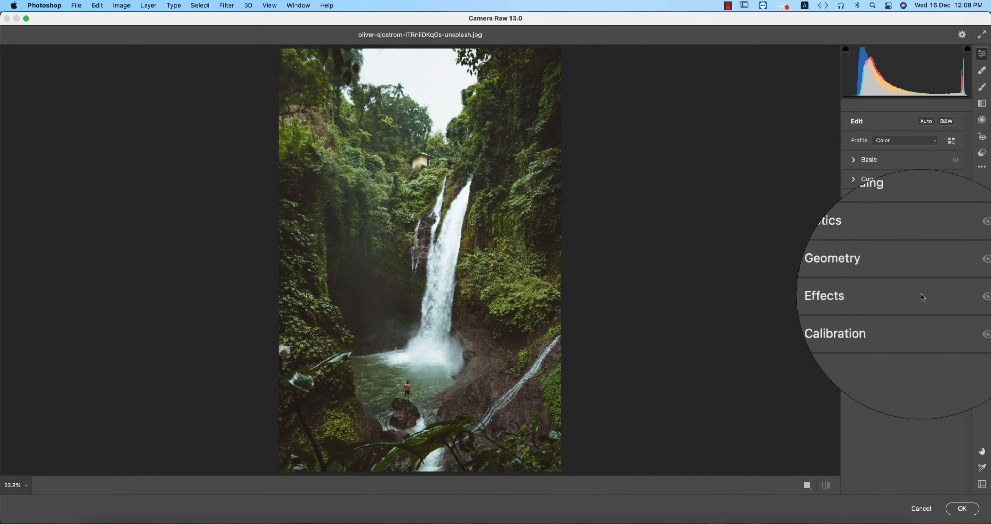
pyautogui.click(980, 171)
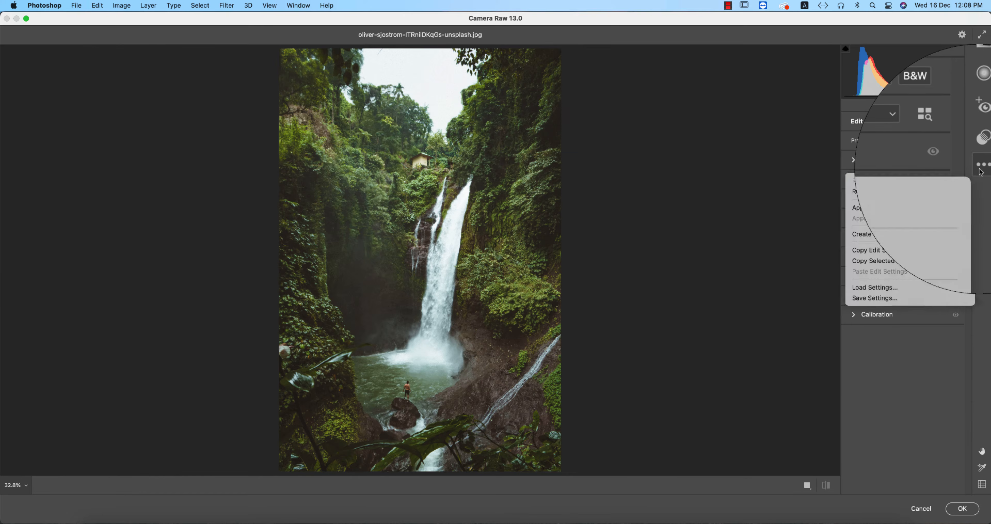
pyautogui.click(887, 286)
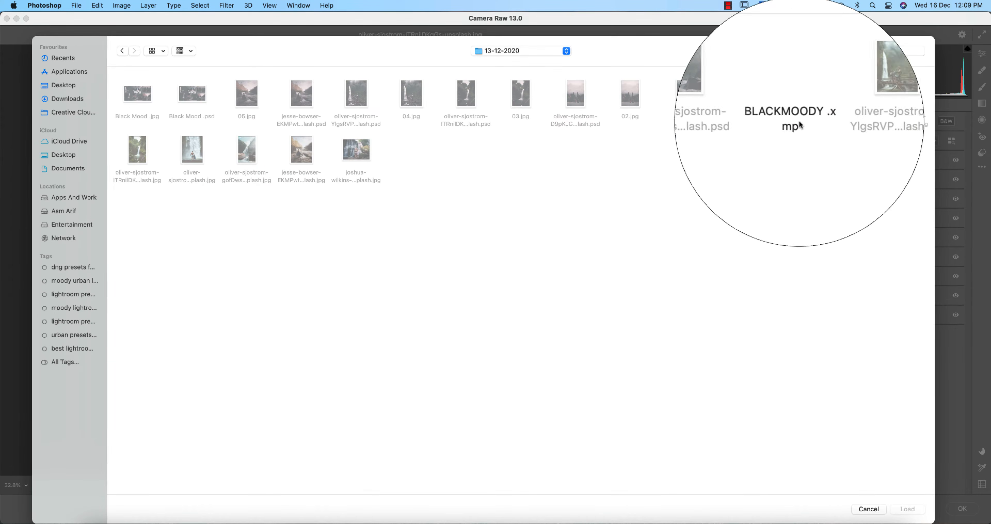
pyautogui.click(799, 124)
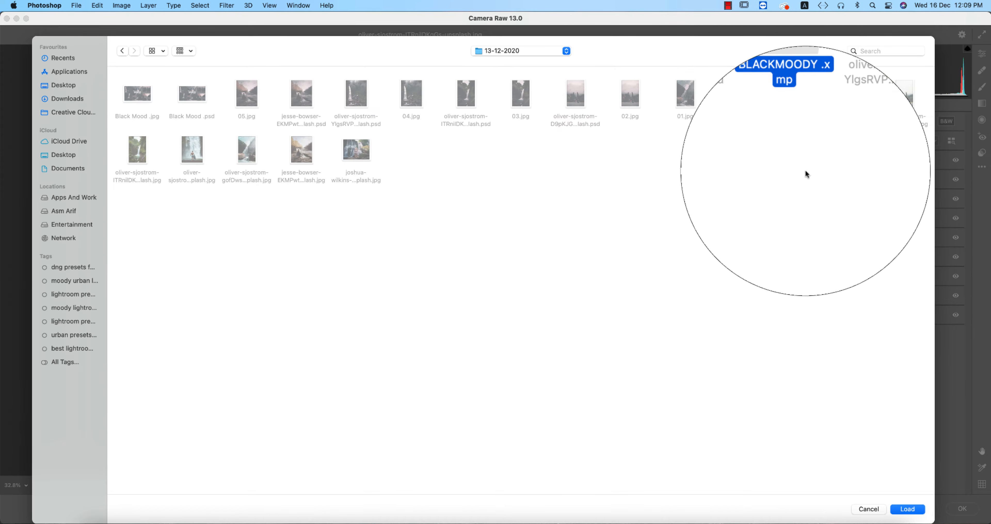
pyautogui.click(907, 508)
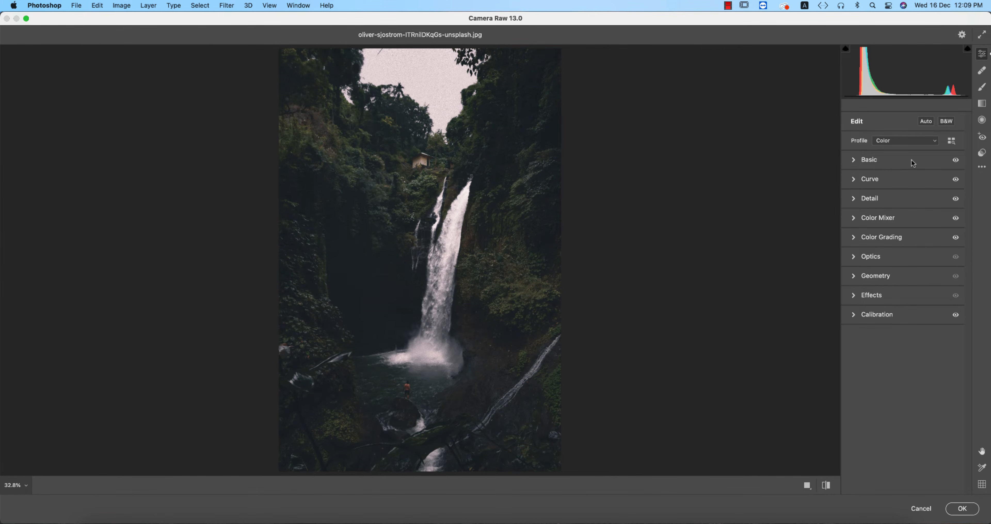
# - Review the preset's Basic adjustments, from temperature and exposure down to dehaze, vibrance and saturation
pyautogui.click(855, 161)
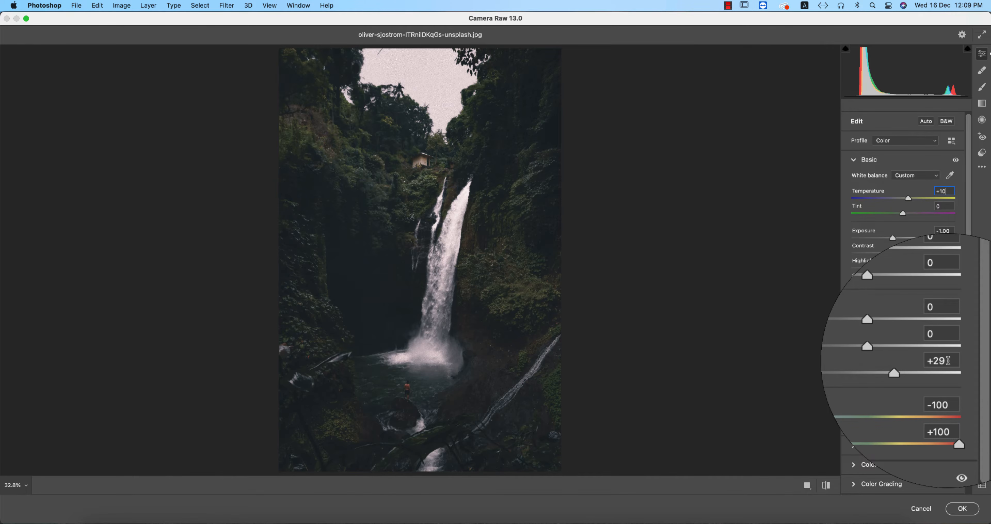
pyautogui.click(947, 361)
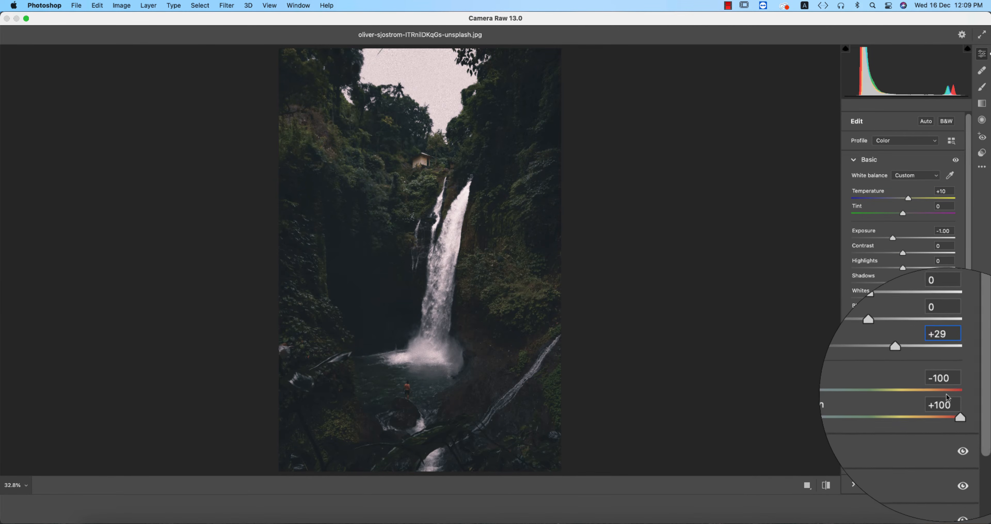
pyautogui.press('Tab')
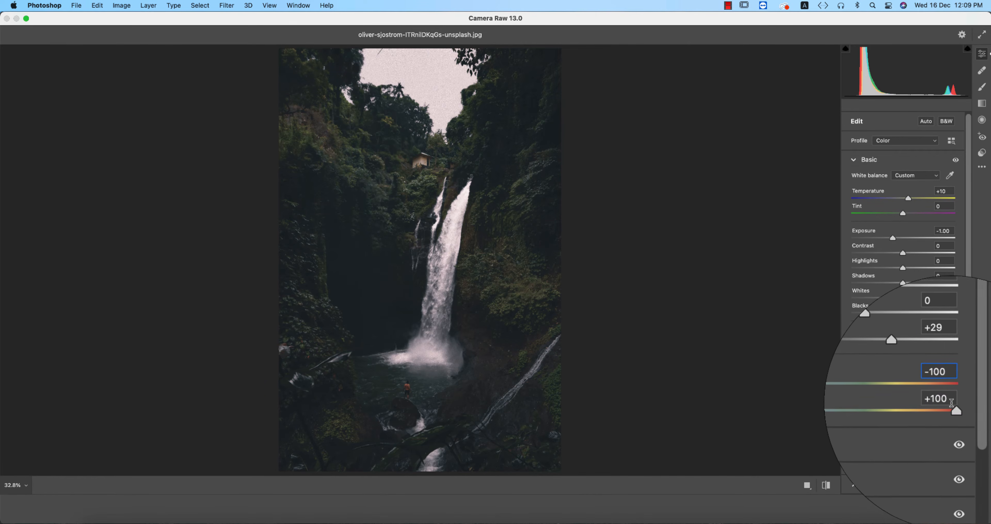
pyautogui.press('Tab')
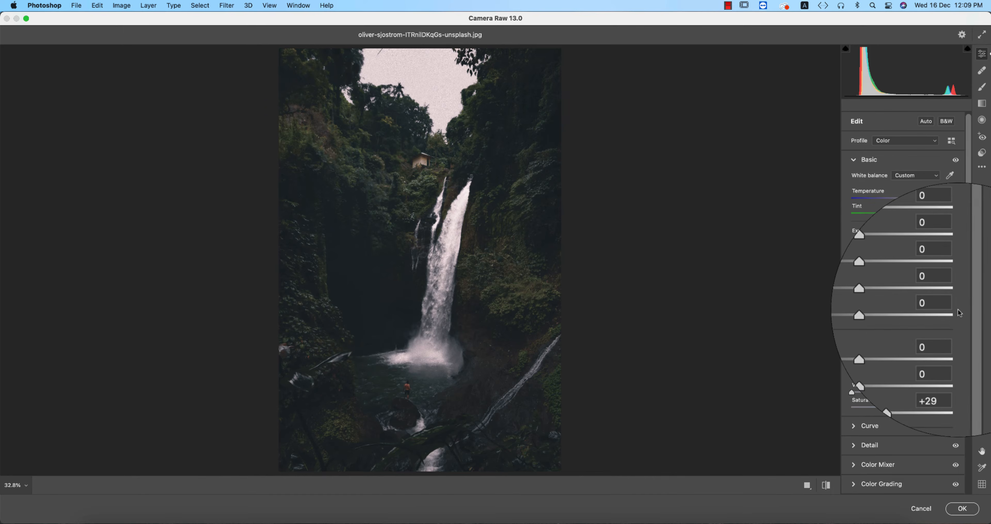
pyautogui.click(854, 160)
# - Examine the shape and control points of the preset's point curve
pyautogui.click(854, 179)
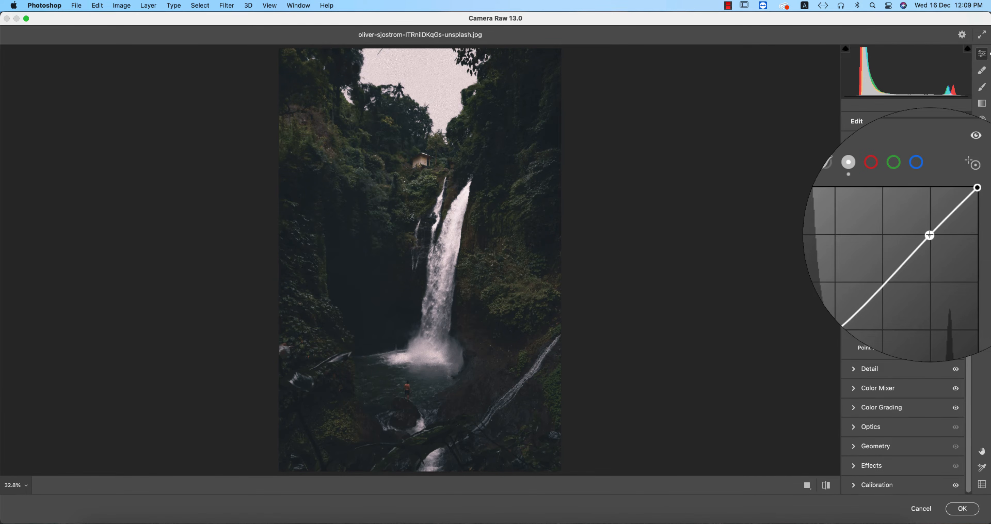
pyautogui.moveTo(929, 235); pyautogui.dragTo(877, 288)
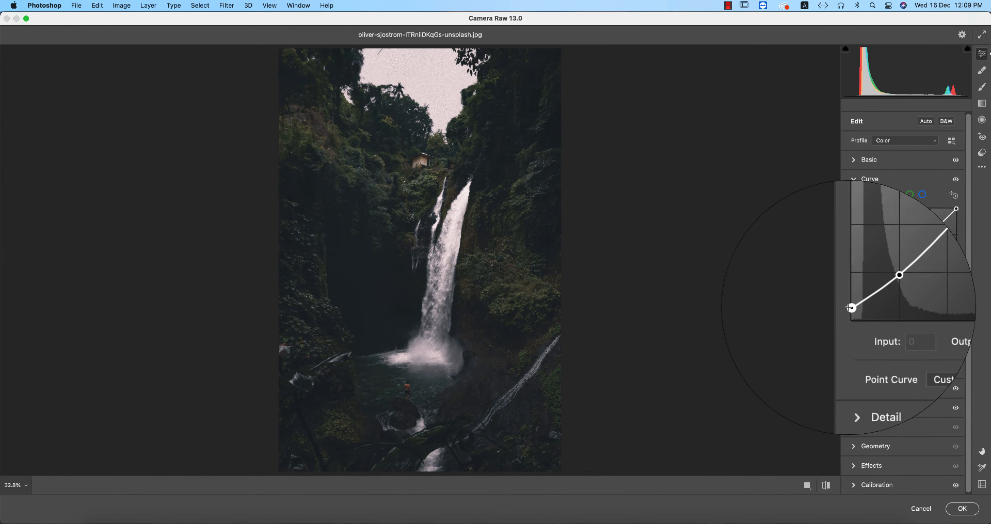
pyautogui.click(866, 179)
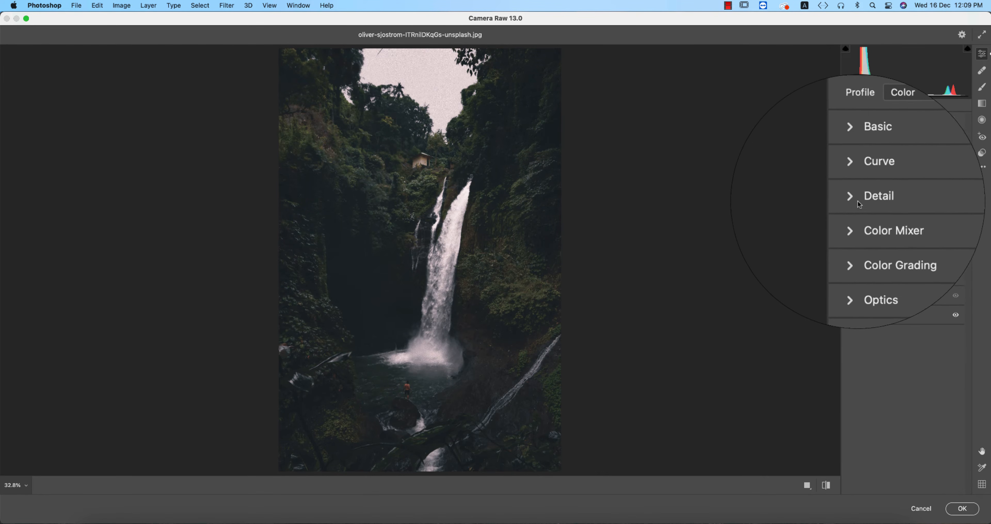
# - Check the preset's sharpening, noise reduction and color noise reduction values in the Detail settings
pyautogui.click(854, 202)
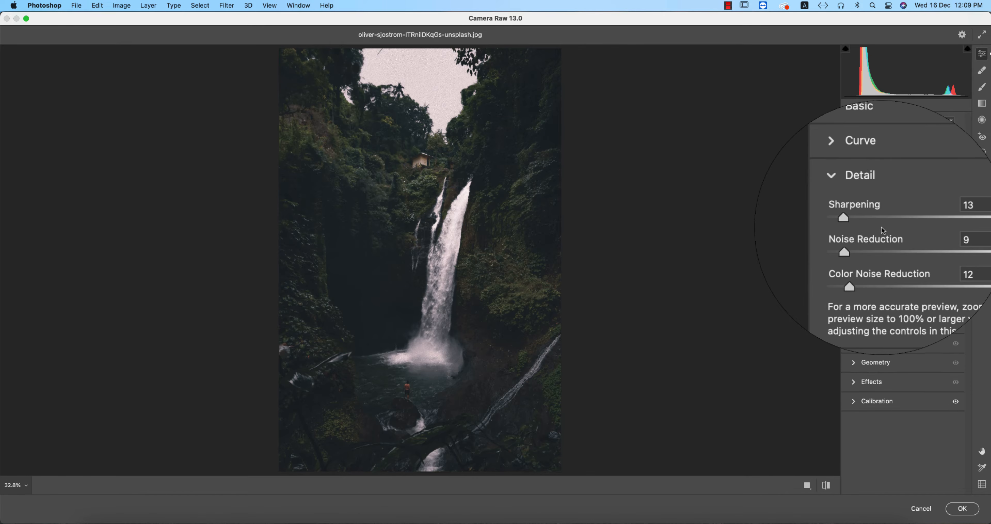
pyautogui.click(937, 217)
pyautogui.click(943, 236)
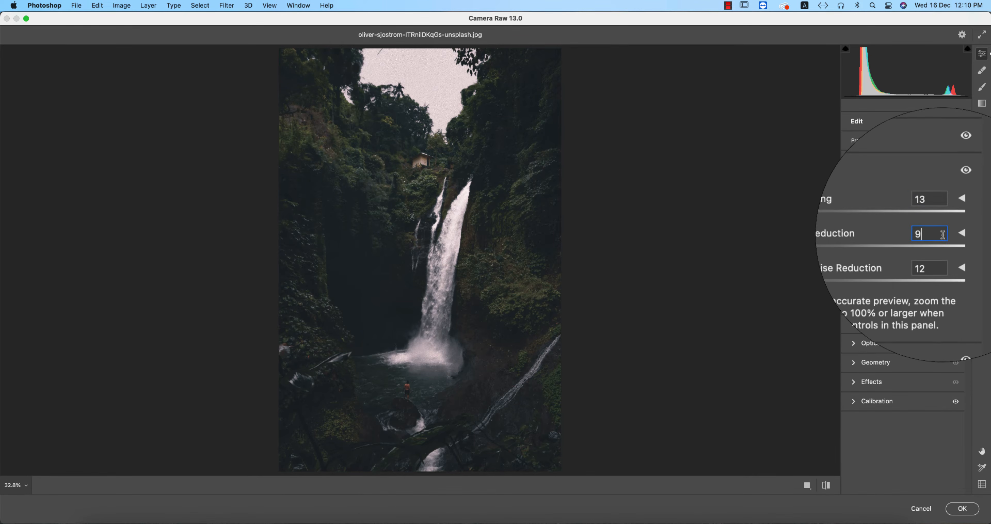
pyautogui.click(946, 255)
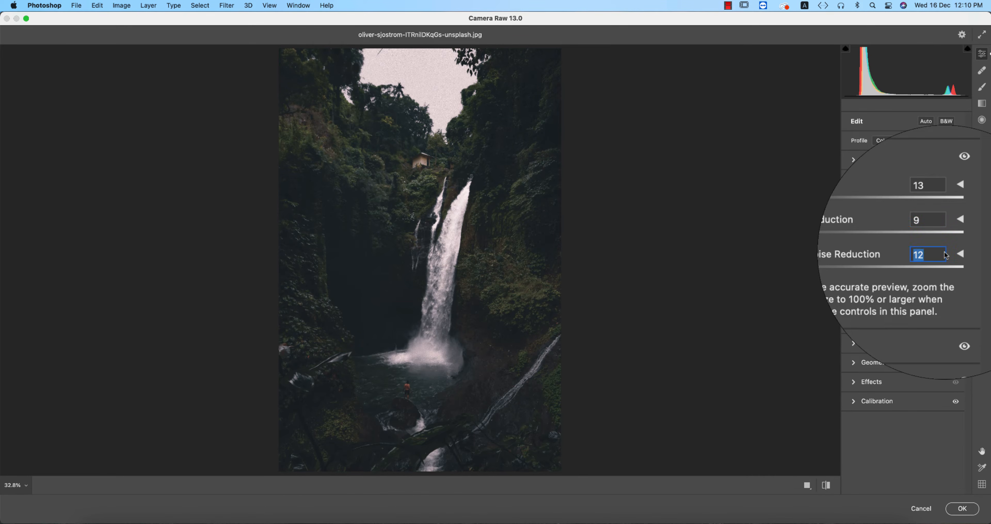
pyautogui.click(853, 199)
# - Review the preset's HSL hue, saturation and luminance values in the Color Mixer, focusing on the yellow and aqua saturation
pyautogui.click(853, 218)
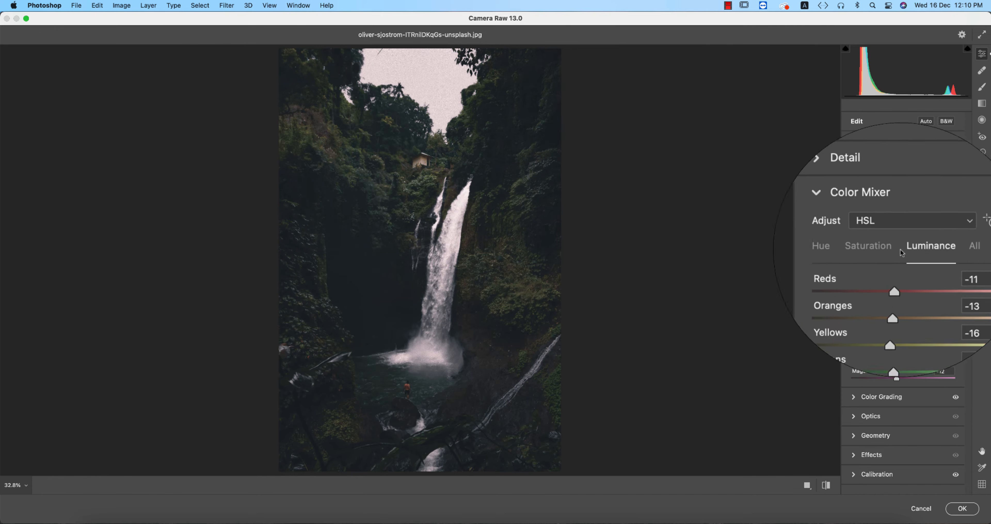
pyautogui.click(857, 248)
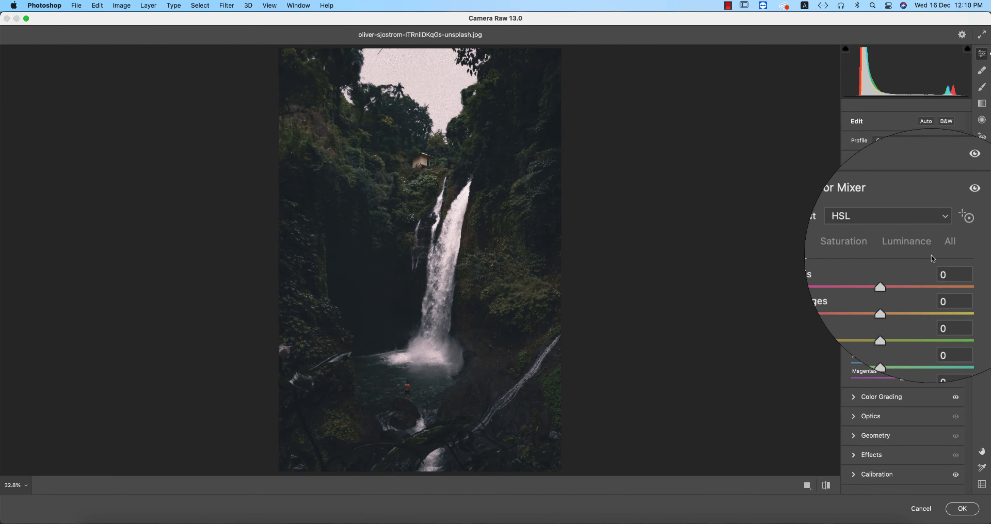
pyautogui.click(884, 248)
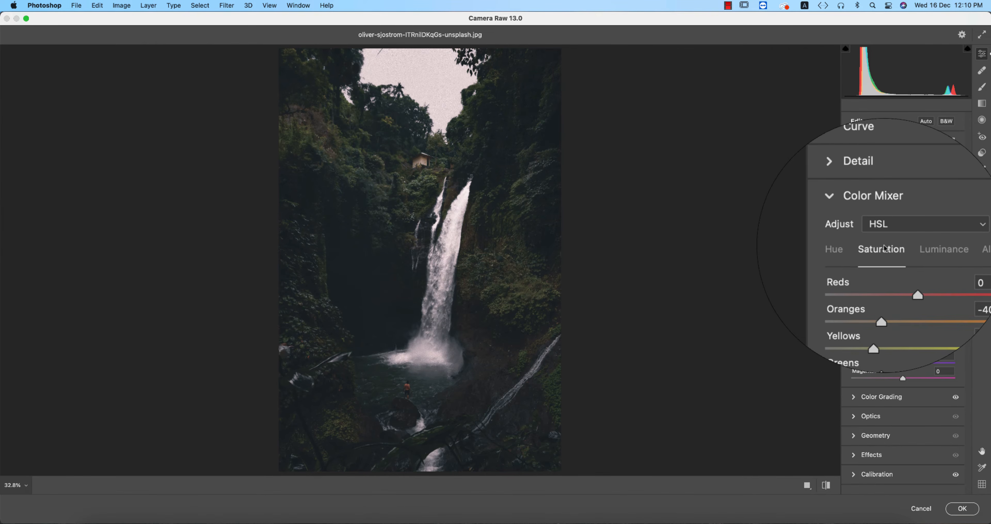
pyautogui.click(928, 249)
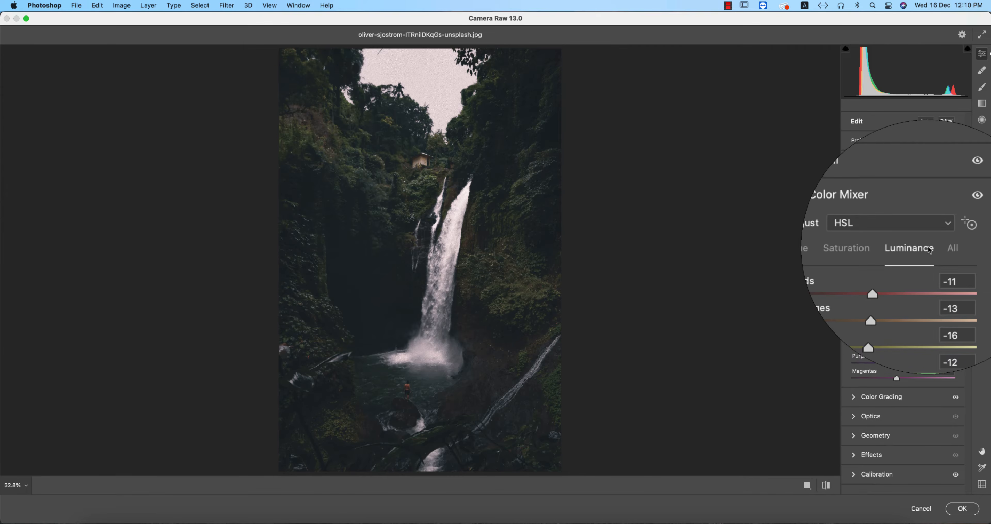
pyautogui.click(884, 248)
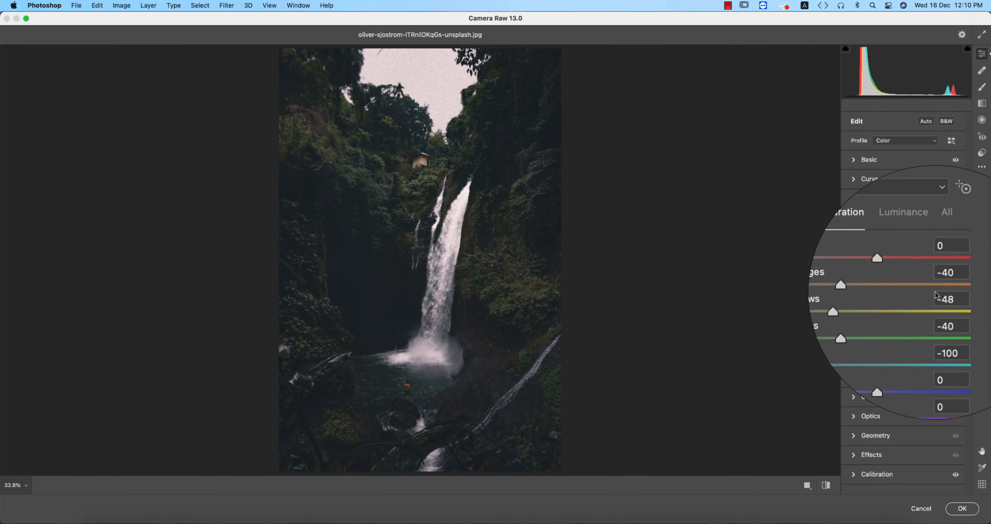
pyautogui.scroll(-1, 947, 285)
pyautogui.click(947, 296)
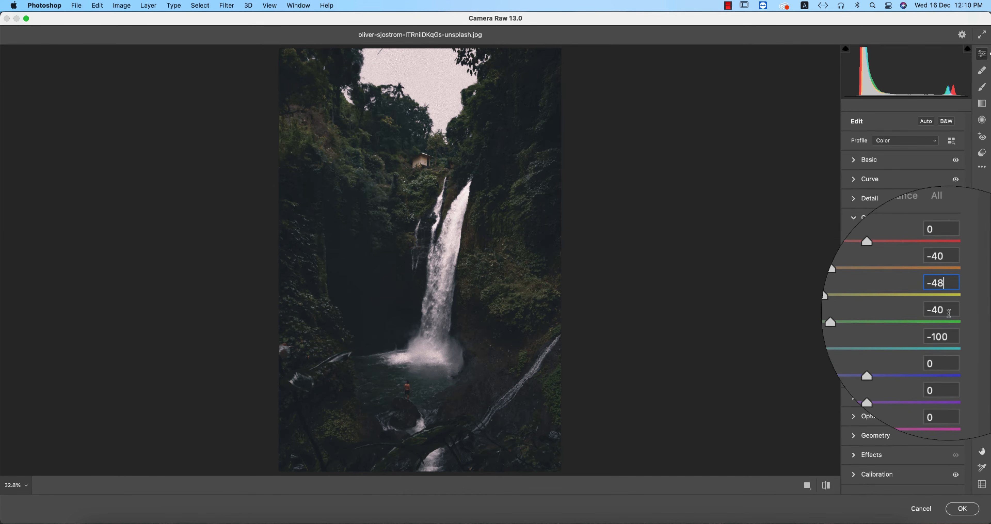
pyautogui.click(949, 326)
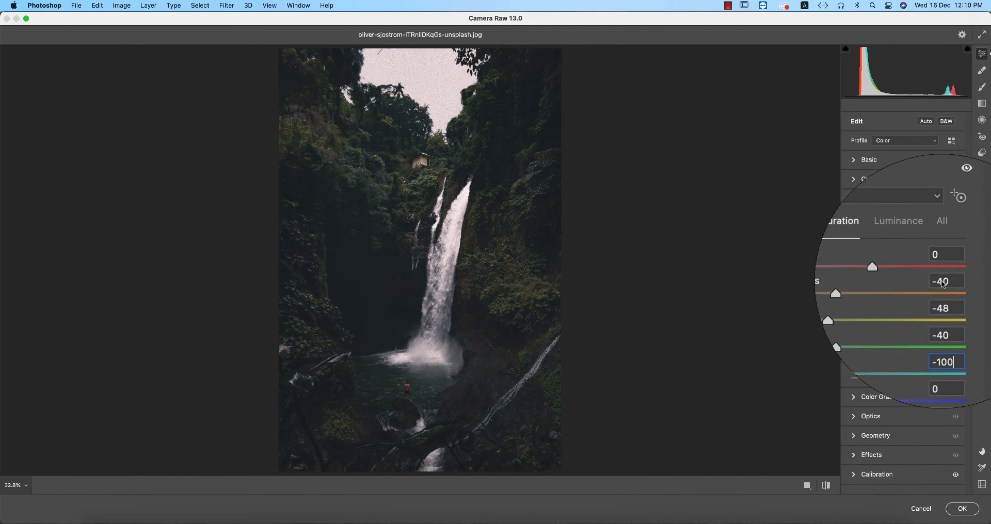
# - Review the preset's HSL luminance values in the Color Mixer, from reds through purples and magentas
pyautogui.click(916, 249)
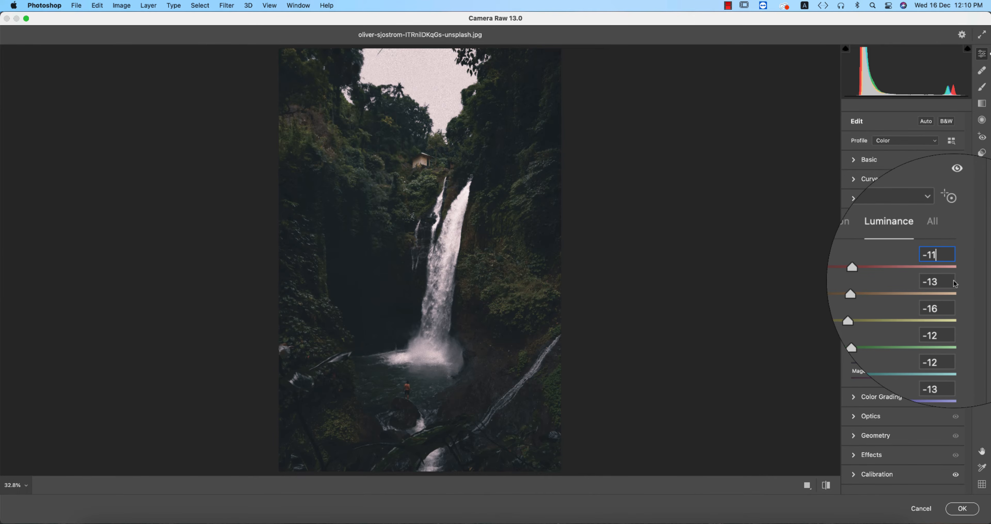
pyautogui.click(947, 300)
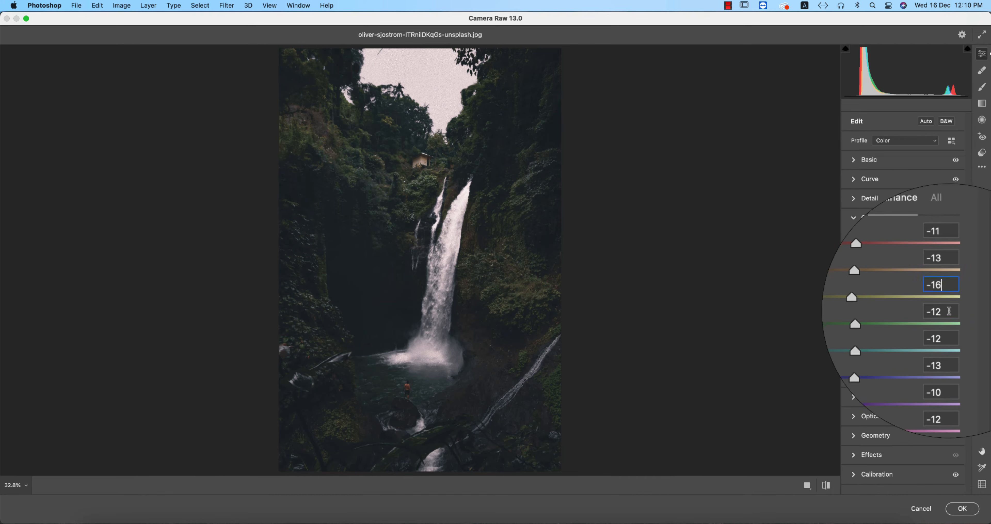
pyautogui.click(949, 325)
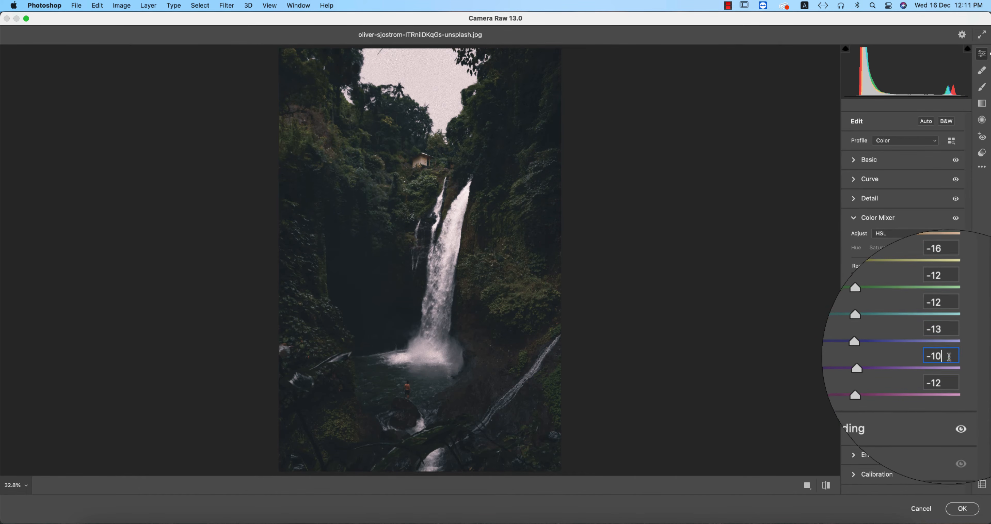
pyautogui.click(950, 371)
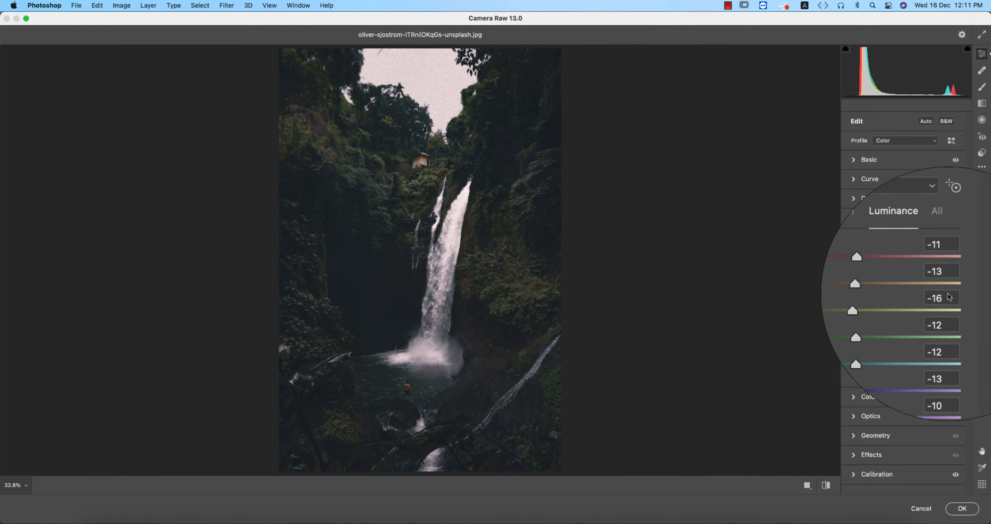
pyautogui.click(854, 217)
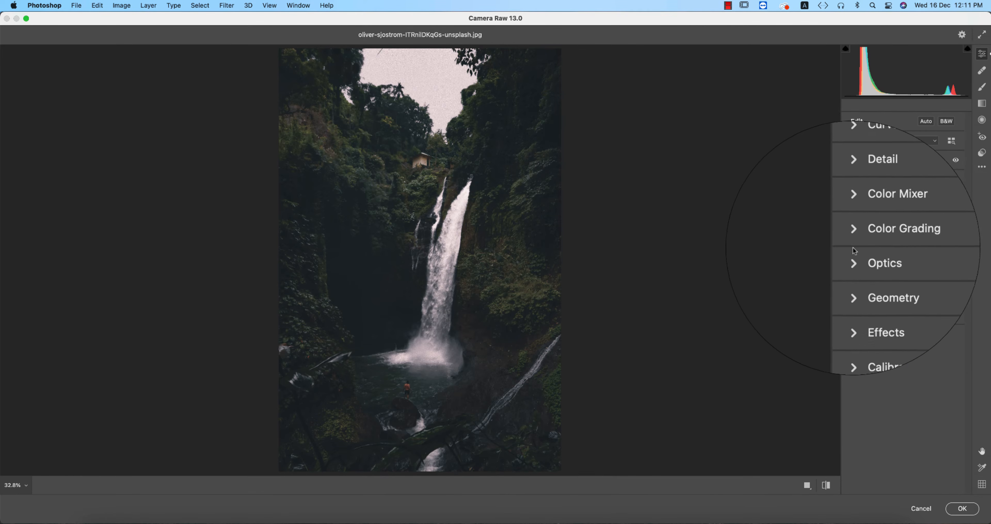
# - Look through the Color Grading ranges and check the shadows' hue, saturation and luminance values
pyautogui.click(856, 236)
pyautogui.click(901, 253)
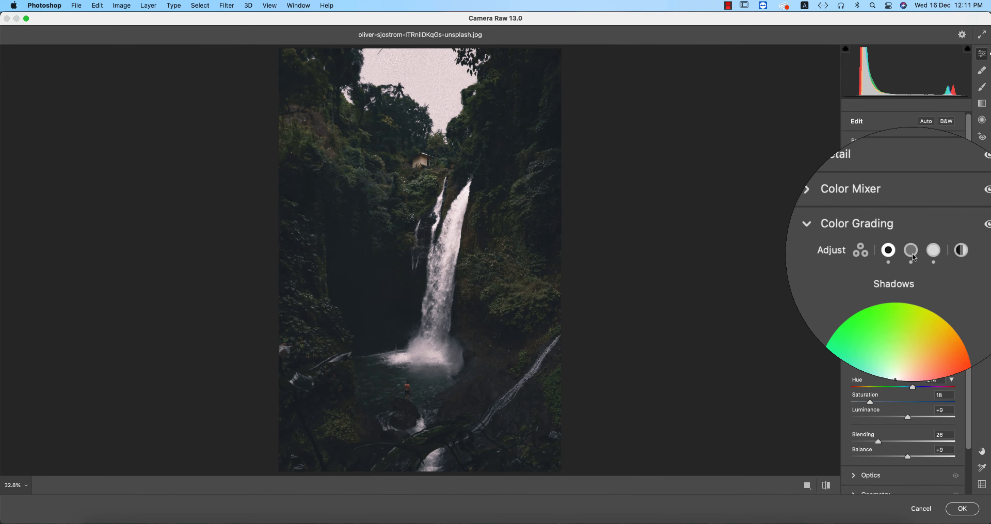
pyautogui.click(911, 254)
pyautogui.click(922, 254)
pyautogui.click(899, 254)
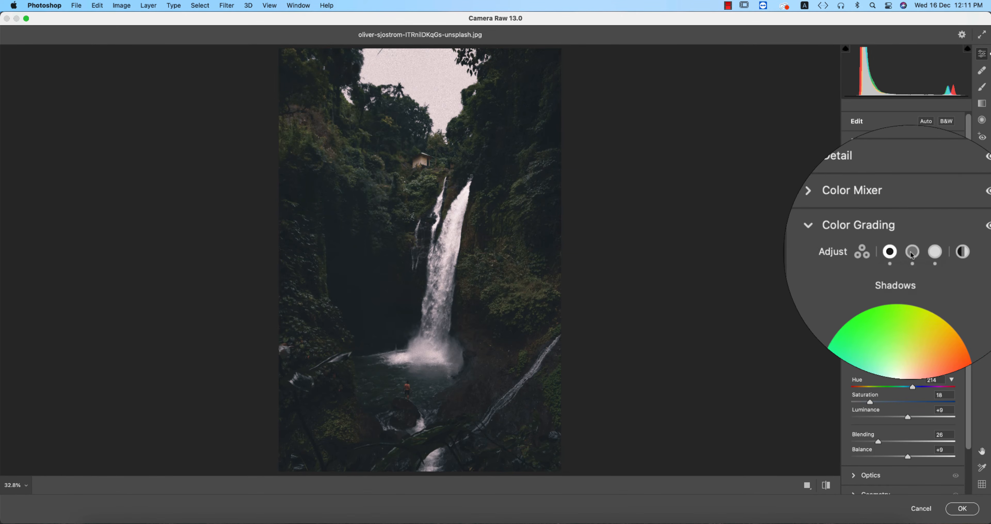
pyautogui.click(902, 252)
pyautogui.click(922, 254)
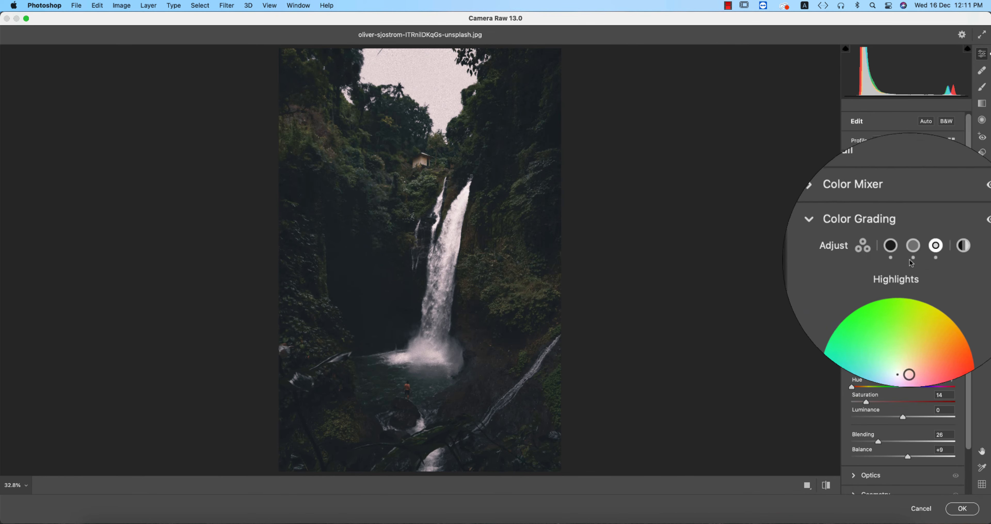
pyautogui.click(899, 254)
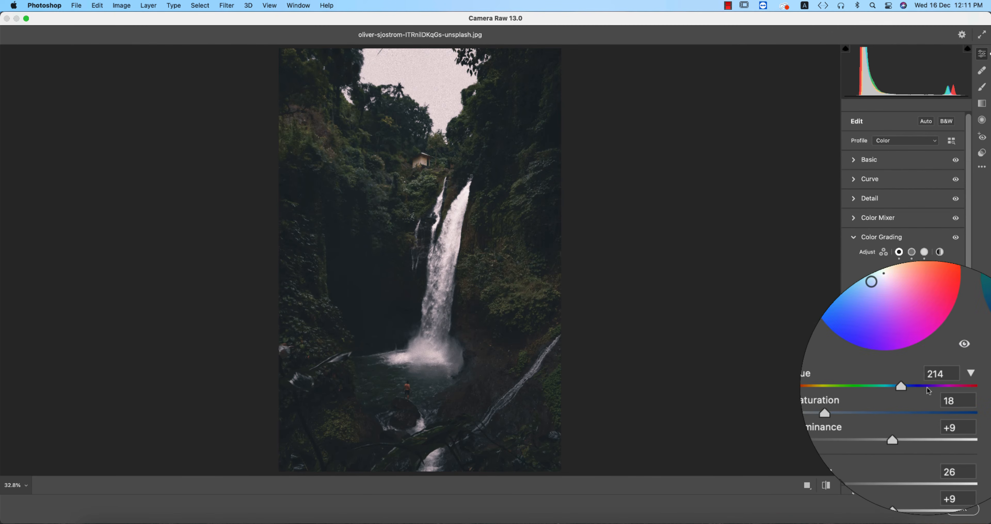
pyautogui.moveTo(937, 380); pyautogui.dragTo(918, 380)
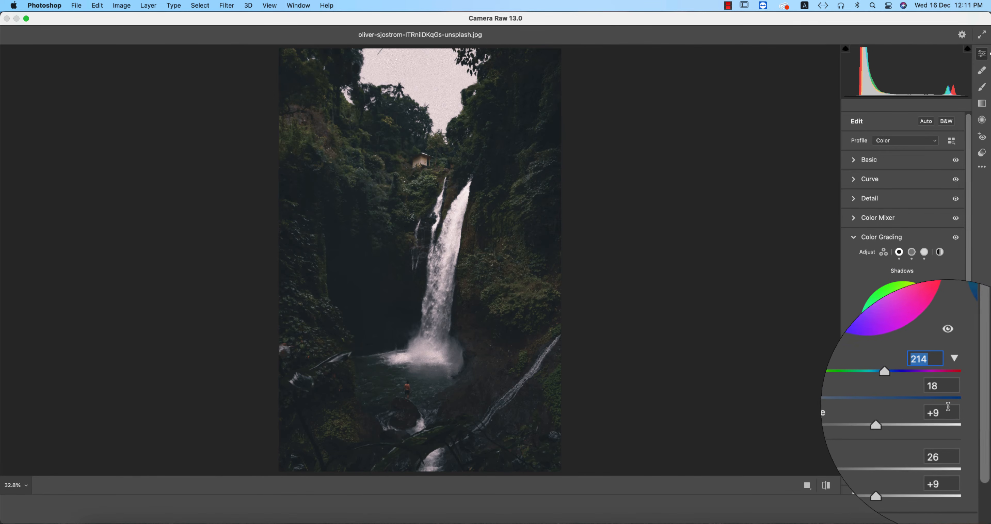
pyautogui.click(953, 371)
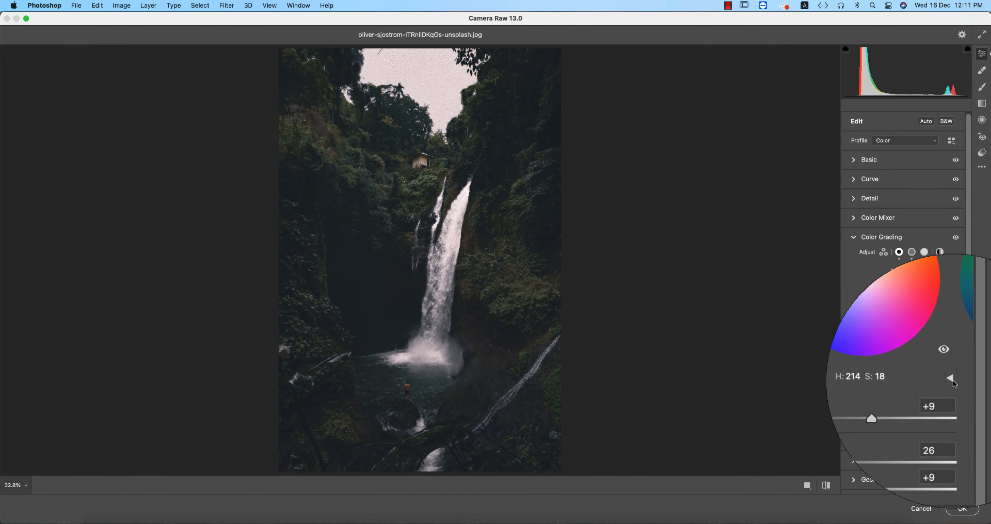
pyautogui.click(950, 378)
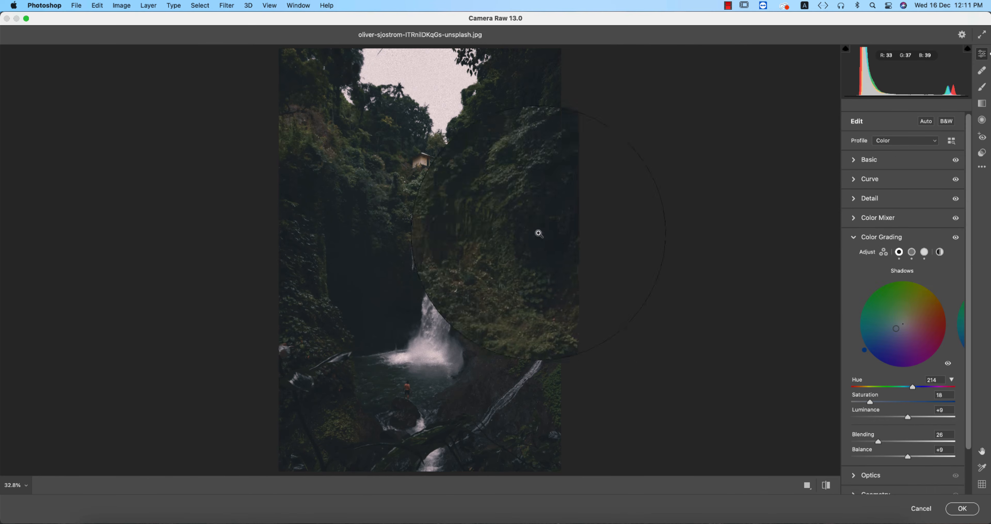
# - Check the hue and saturation values of the Color Grading midtones and highlights, along with blending and balance
pyautogui.click(911, 251)
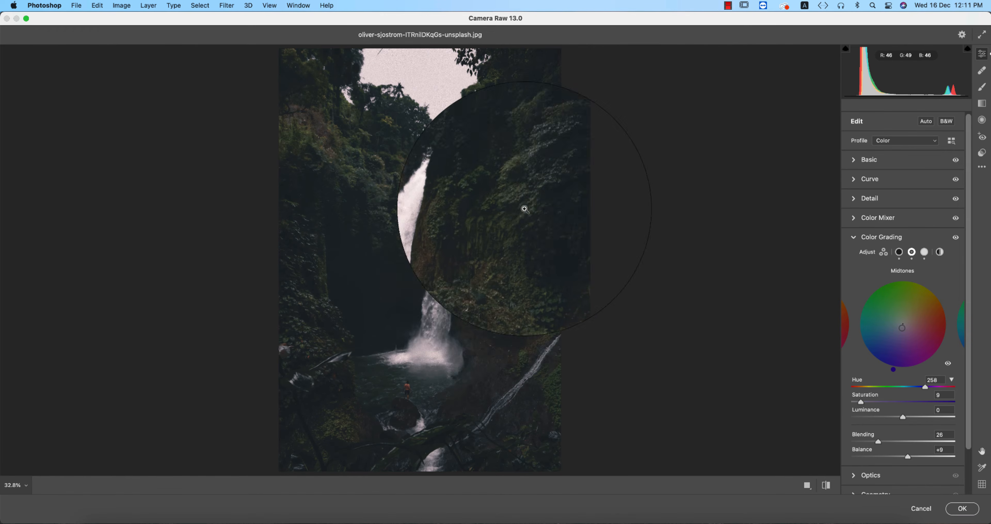
pyautogui.click(924, 252)
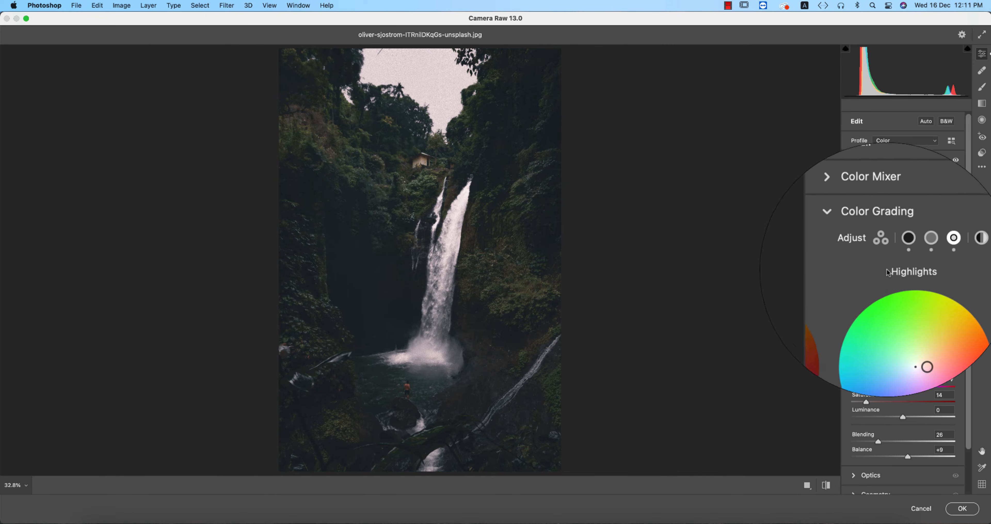
pyautogui.click(911, 252)
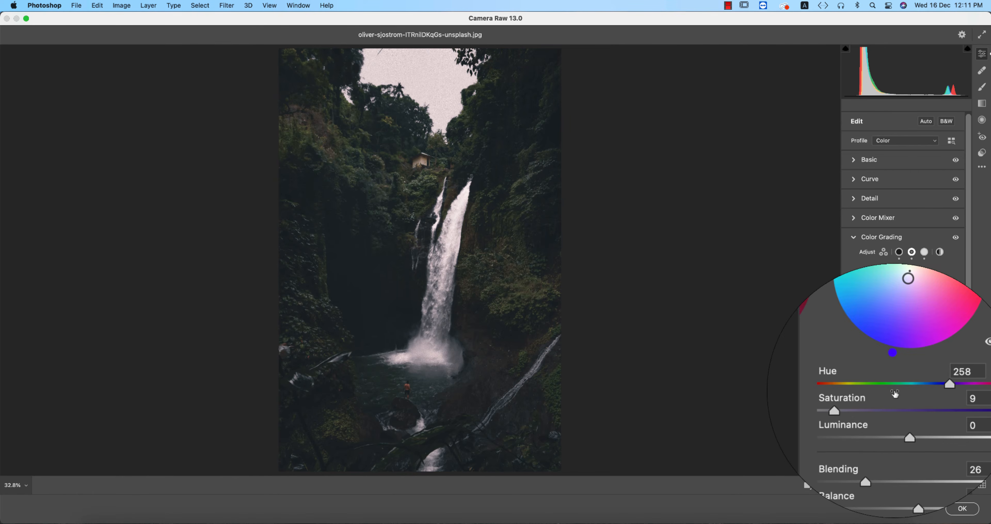
pyautogui.click(937, 377)
pyautogui.doubleClick(937, 377)
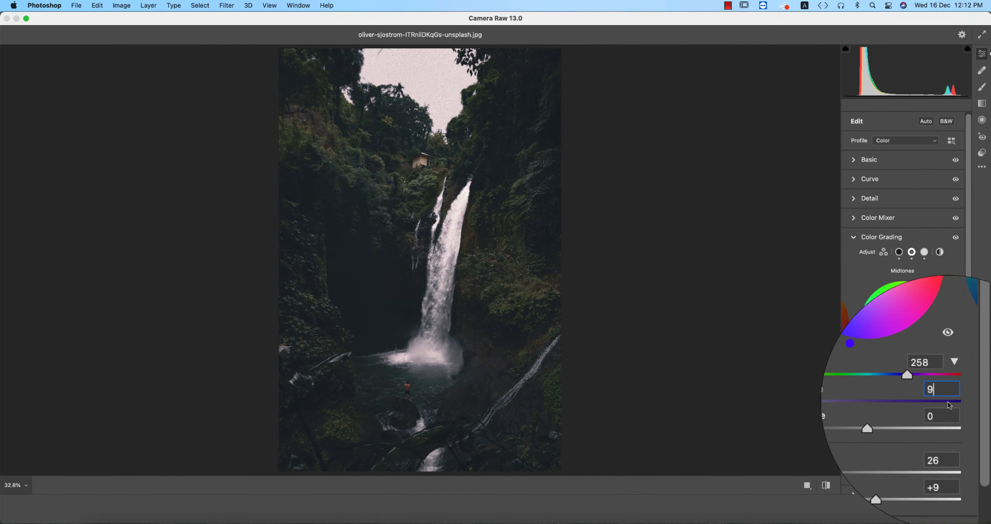
pyautogui.click(924, 252)
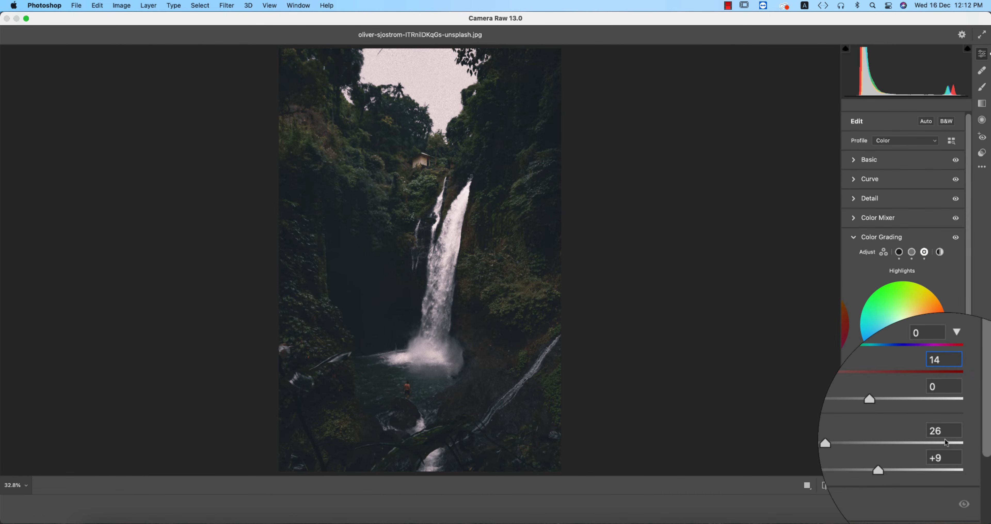
pyautogui.scroll(-3, 931, 432)
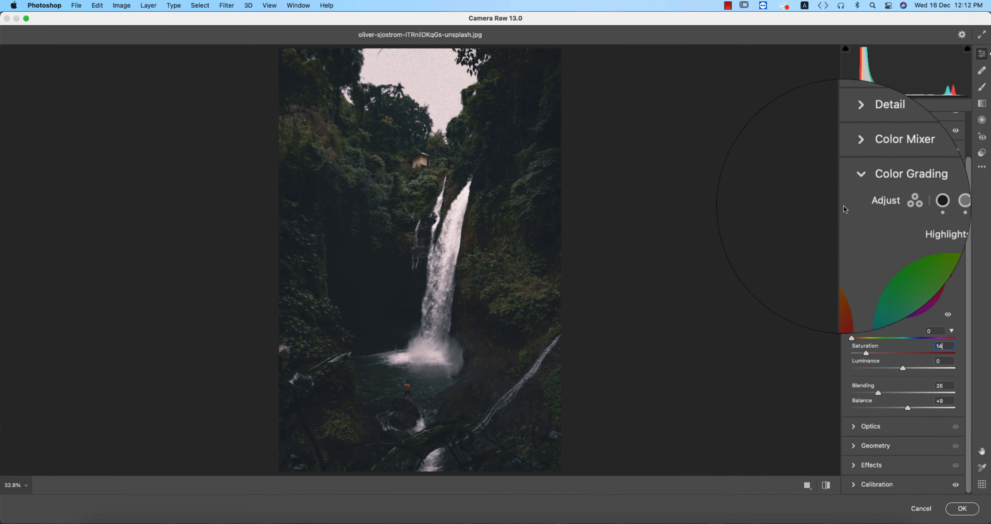
pyautogui.click(855, 188)
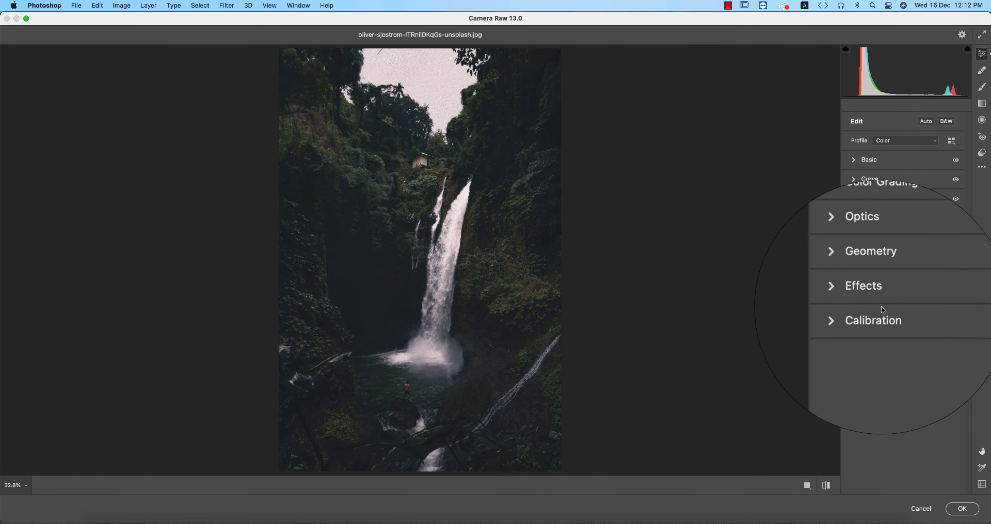
# - Check the Effects settings and the red, green and blue primary values in the Calibration settings
pyautogui.click(854, 298)
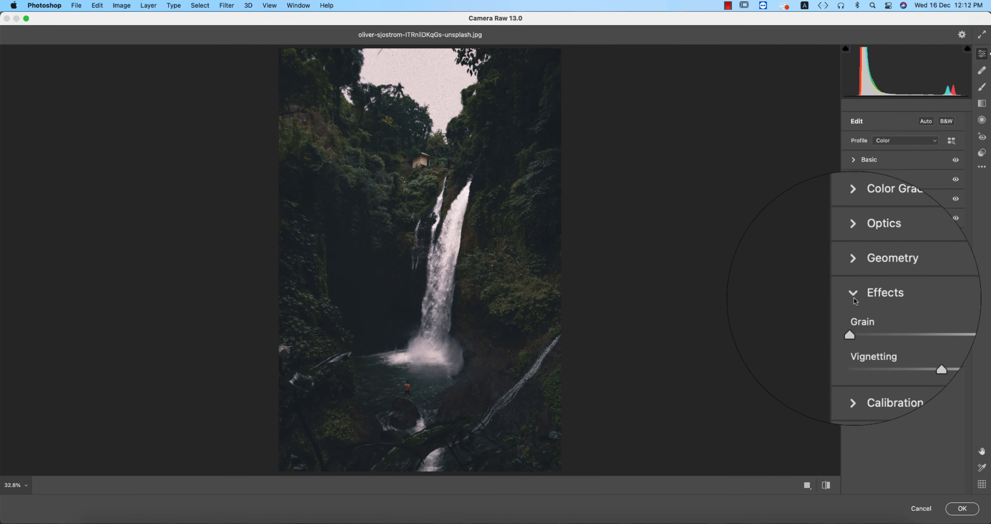
pyautogui.click(853, 297)
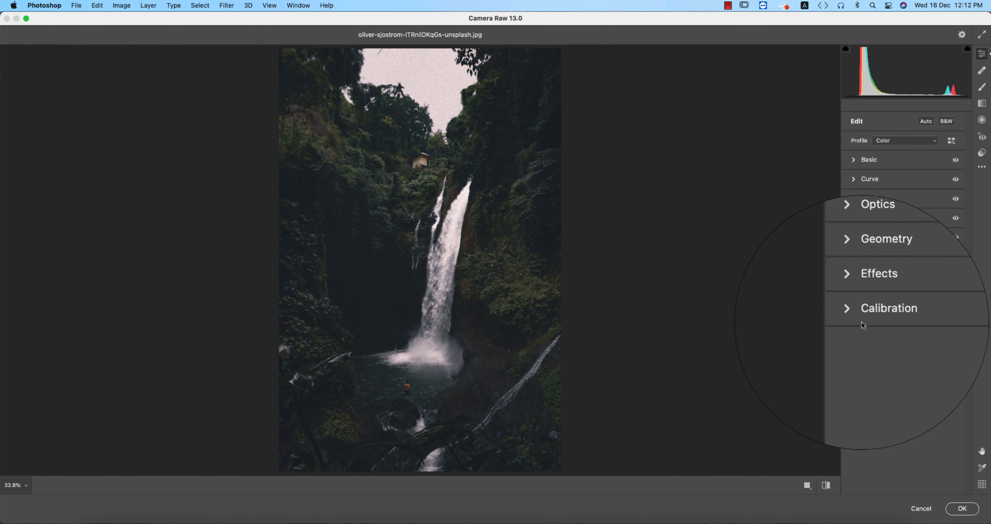
pyautogui.click(857, 315)
pyautogui.click(945, 376)
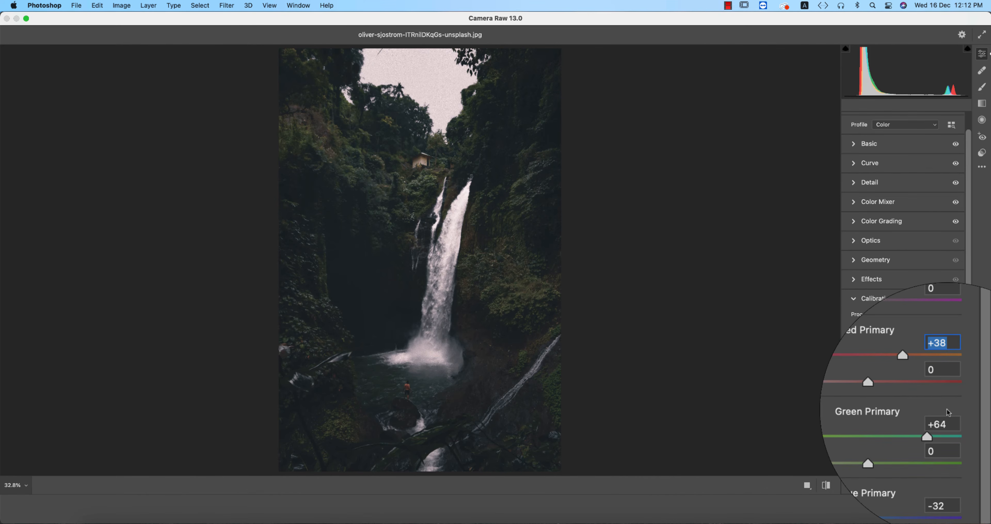
pyautogui.click(945, 420)
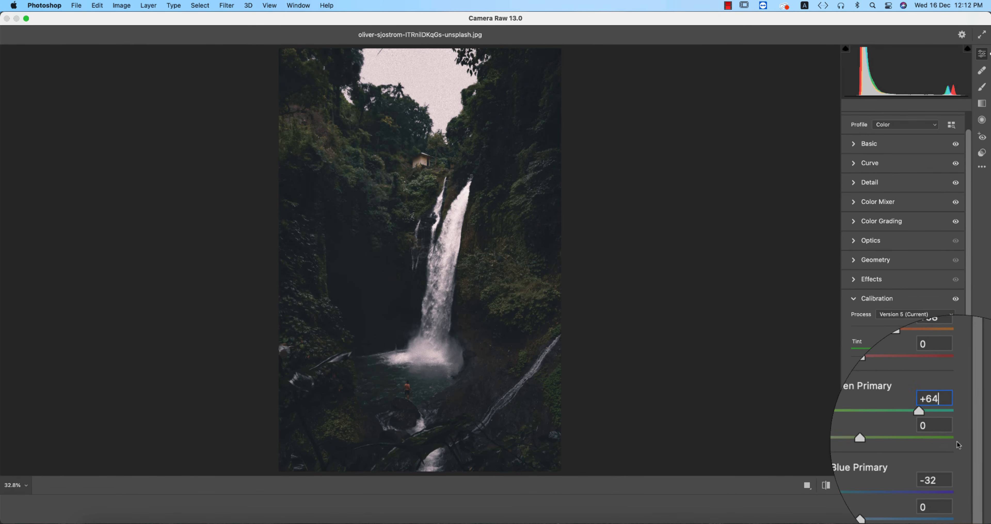
pyautogui.click(949, 463)
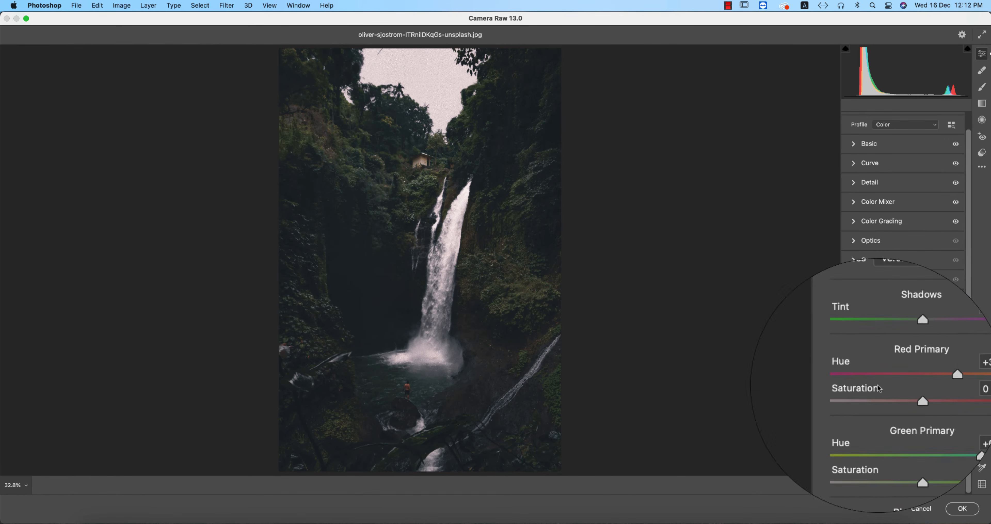
pyautogui.click(854, 299)
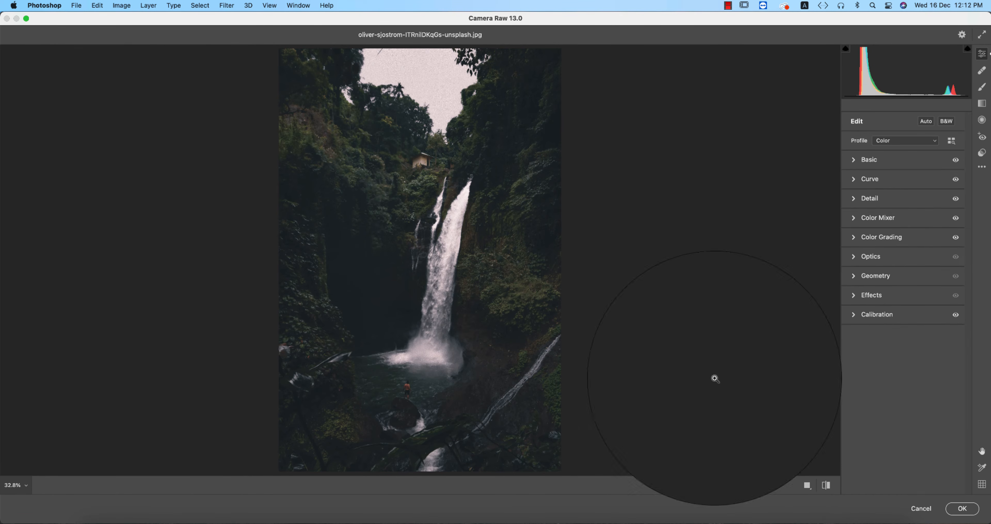
# - Apply the Camera Raw edits and open Color Efex Pro 4 on the layer, postponing the Nik Collection update
pyautogui.click(958, 509)
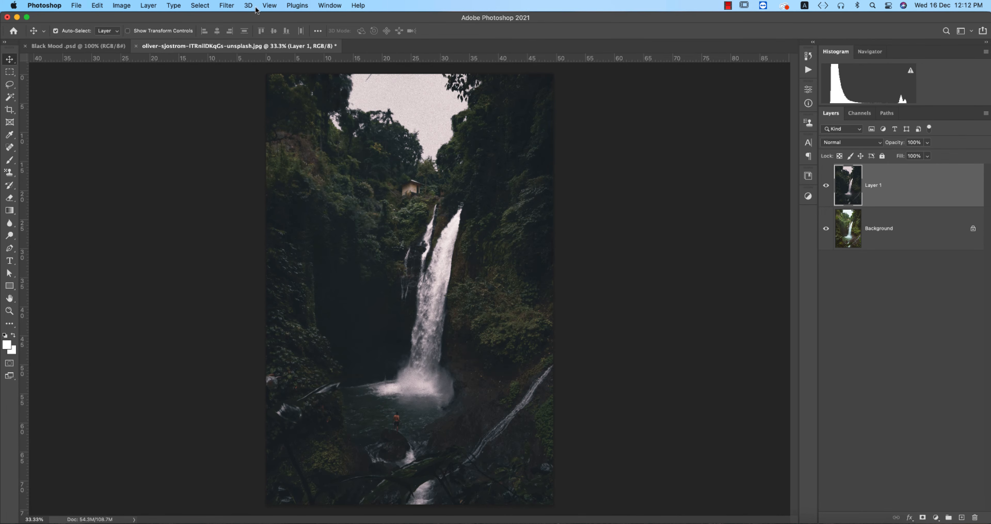
pyautogui.click(227, 4)
pyautogui.moveTo(347, 269)
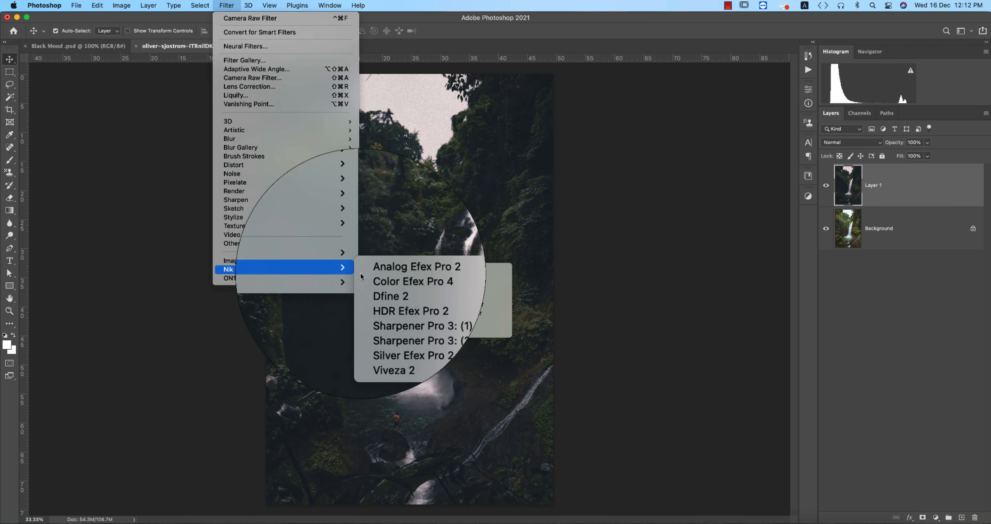
pyautogui.click(375, 277)
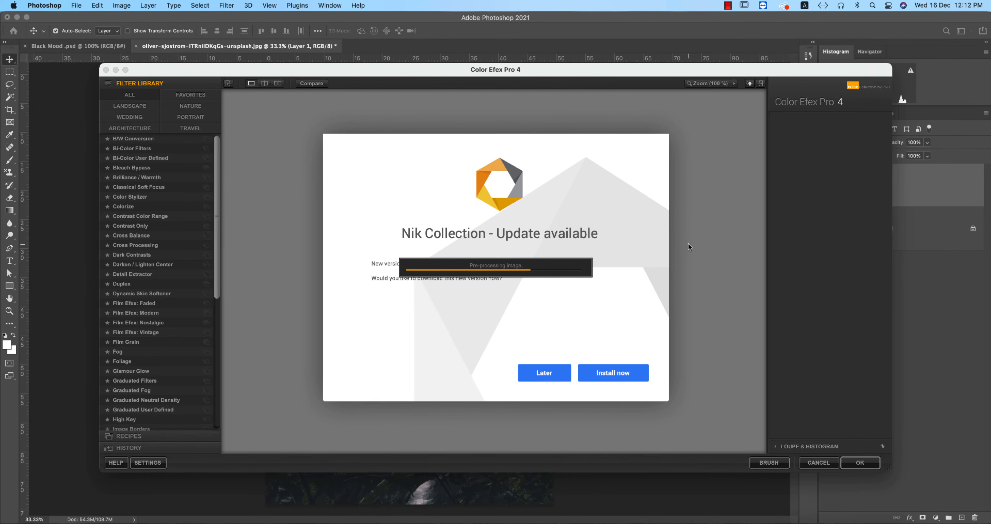
pyautogui.click(547, 372)
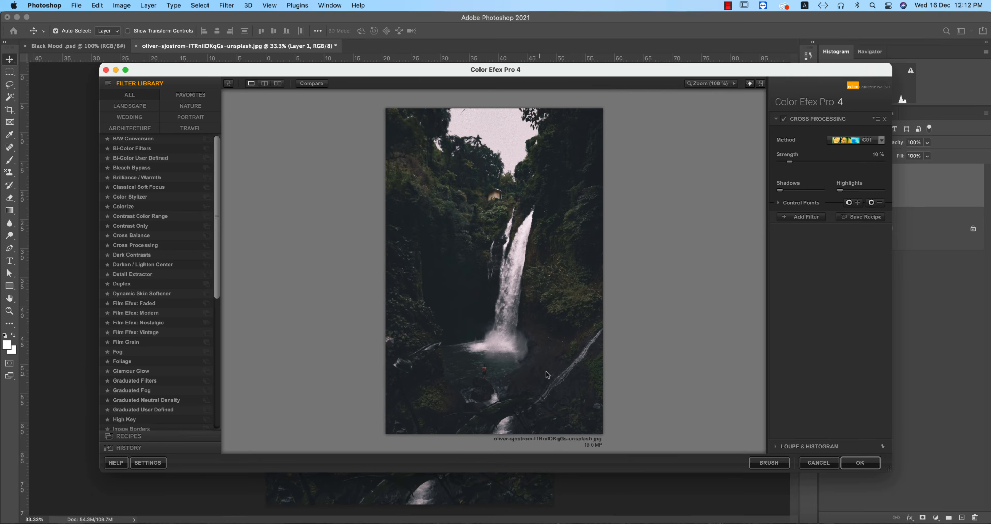
# - Set the Cross Processing method to L02 and apply the filter to the waterfall photo
pyautogui.click(859, 140)
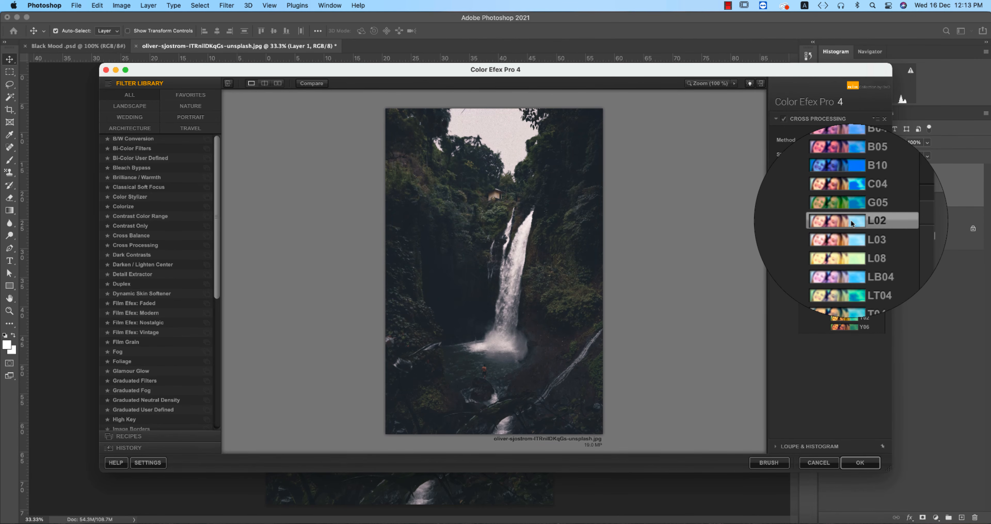
pyautogui.click(850, 220)
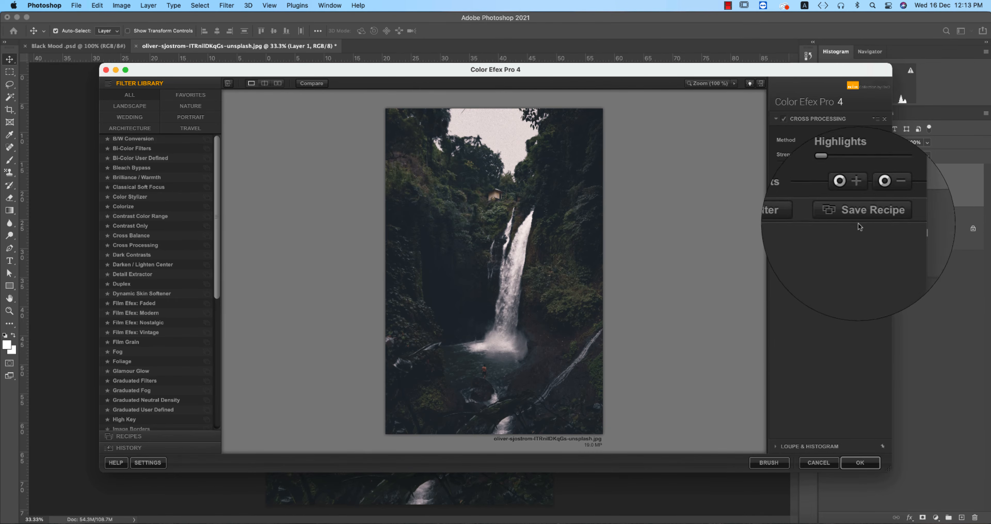
pyautogui.click(877, 463)
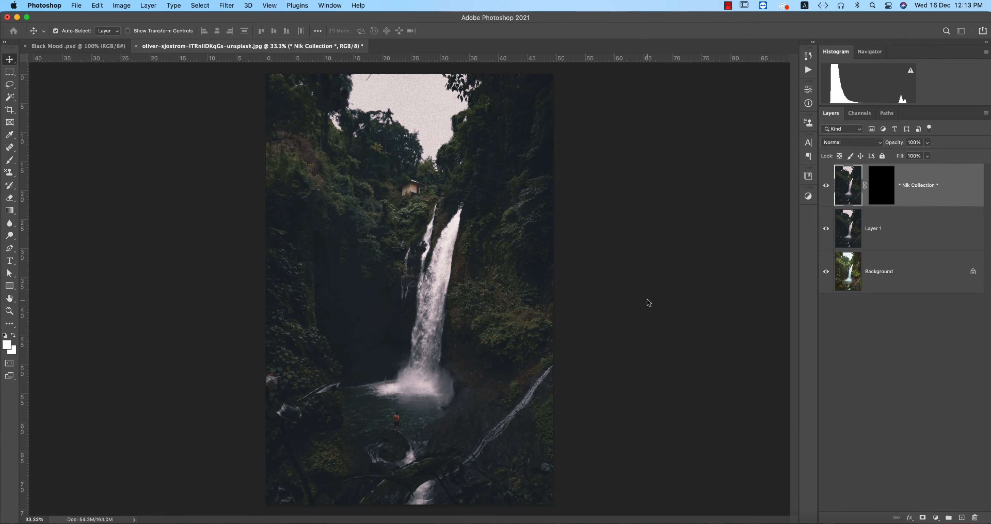
# - Open the "D9pKJG" unsplash JPG of the motorcyclist at the stone gate and duplicate its Background layer
pyautogui.press('super+o')
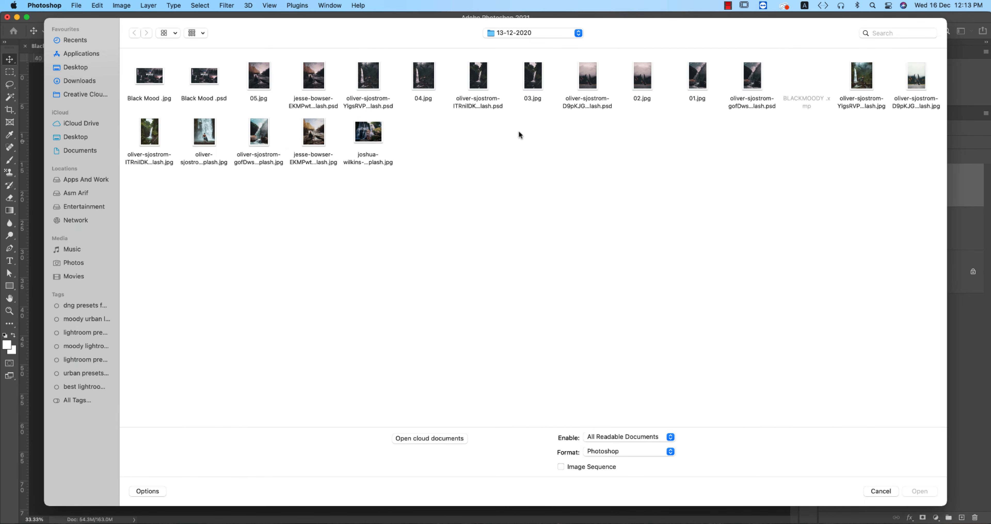
pyautogui.doubleClick(913, 83)
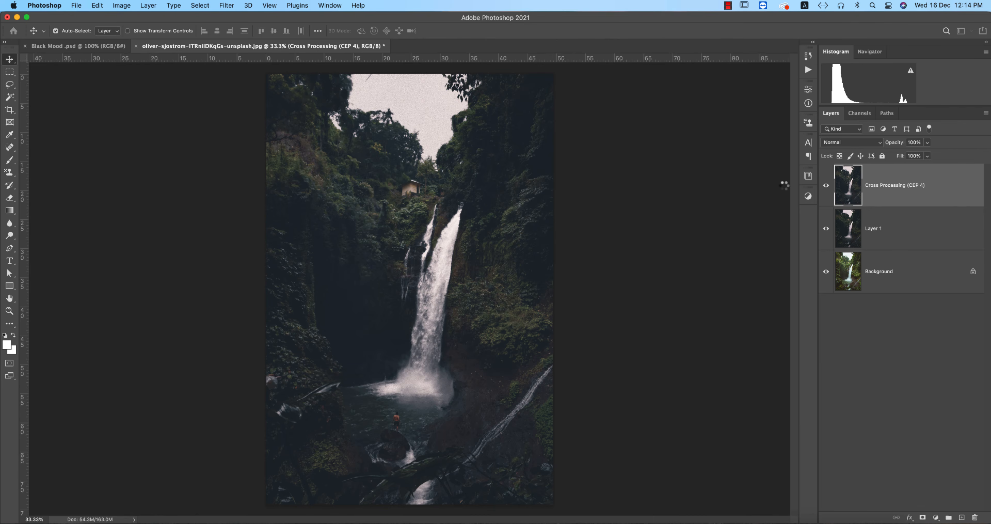
pyautogui.press('super+j')
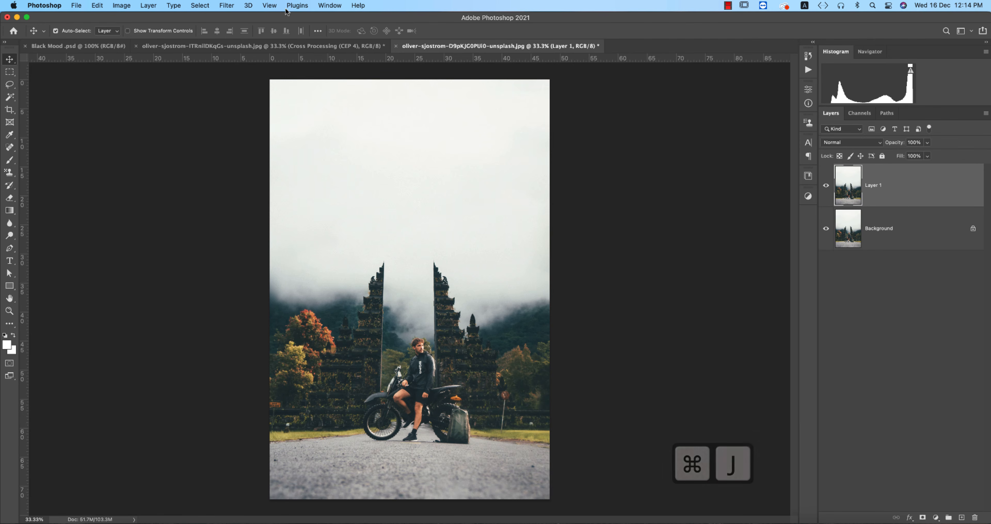
# - Open Layer 1 in the Camera Raw Filter and load the saved dark, moody preset settings
pyautogui.click(231, 5)
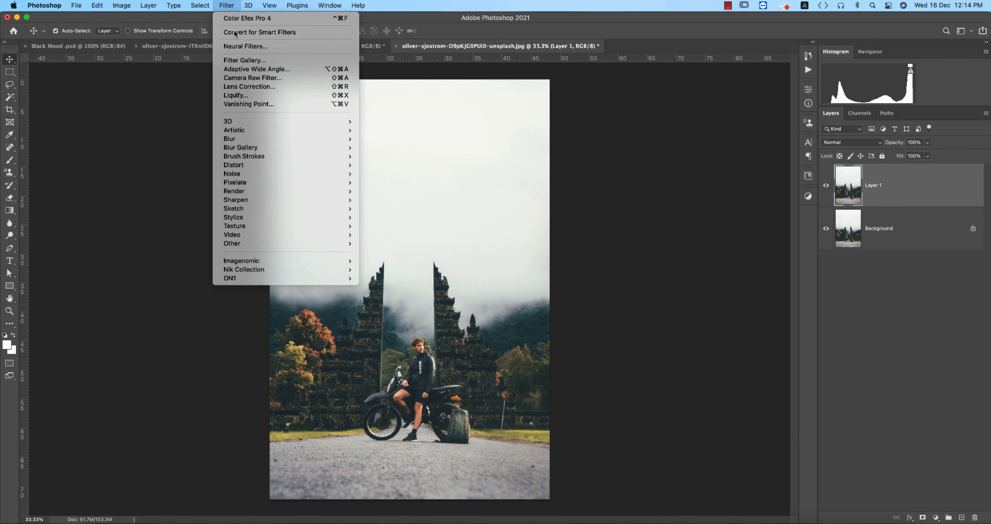
pyautogui.click(244, 78)
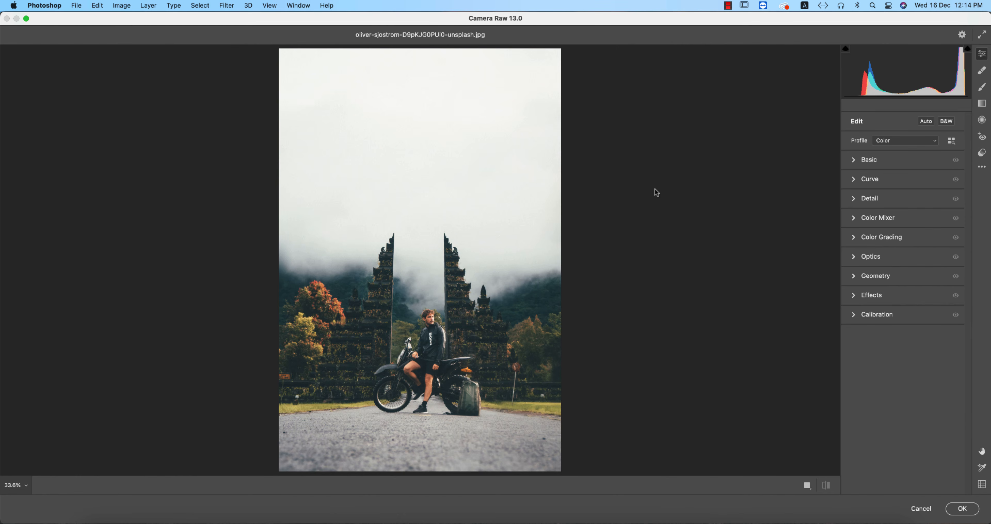
pyautogui.click(981, 167)
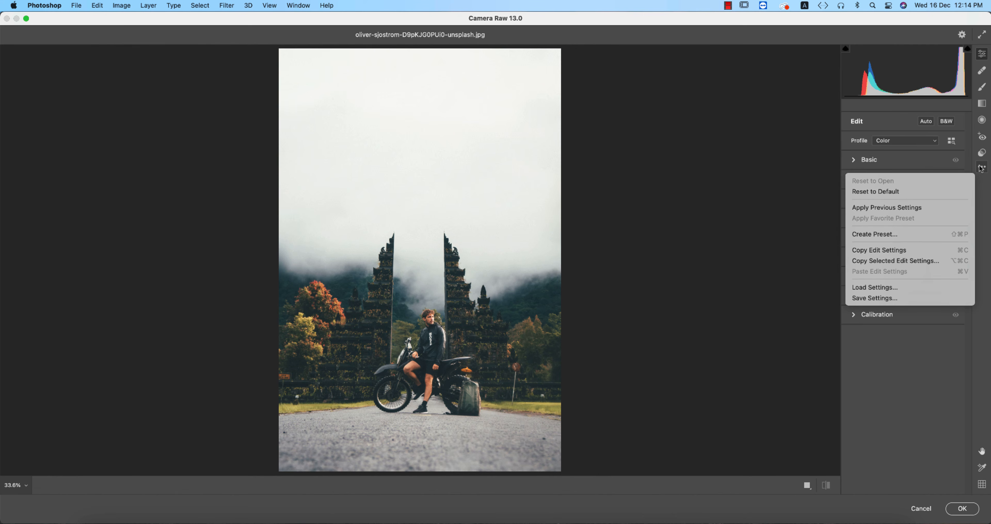
pyautogui.click(875, 287)
pyautogui.doubleClick(785, 118)
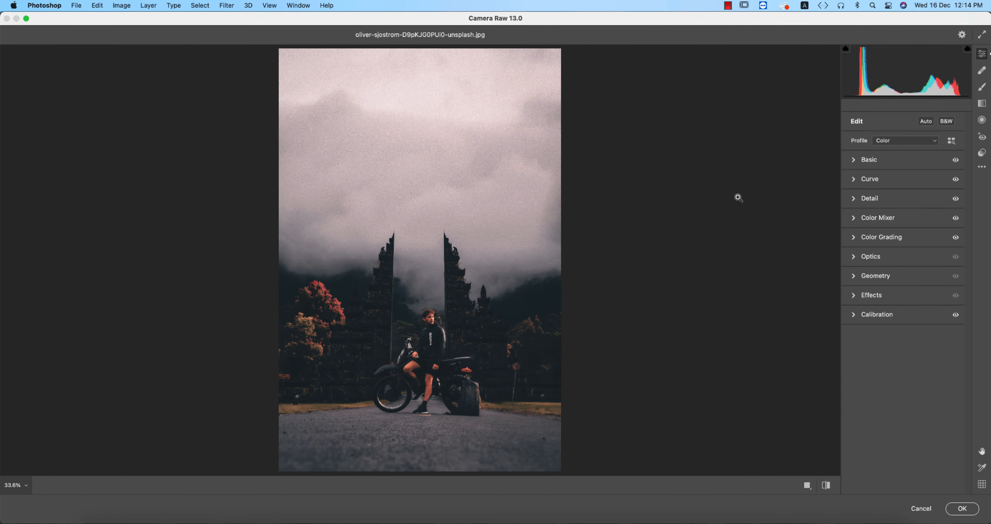
# - Set the Basic adjustments' Saturation to +48 and Exposure to -0.65
pyautogui.click(853, 160)
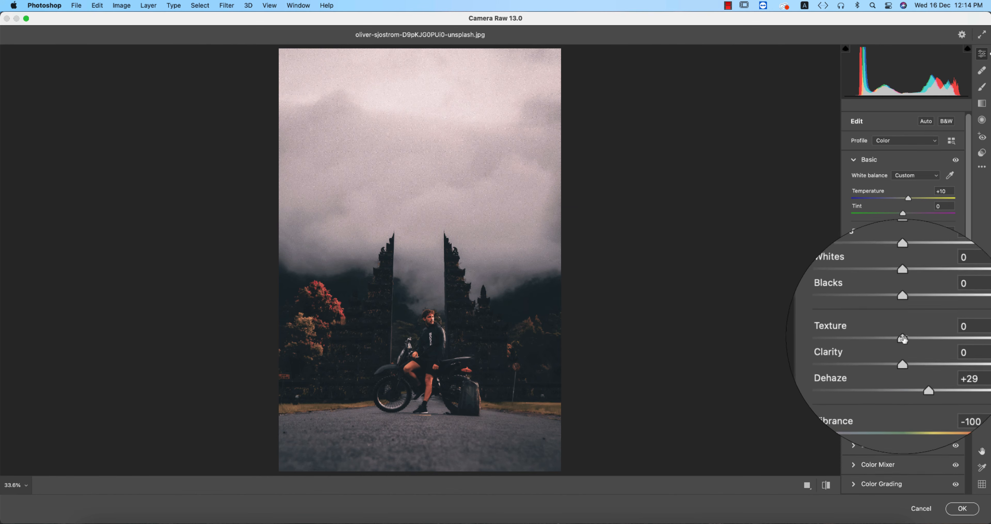
pyautogui.click(927, 406)
pyautogui.press('Up')
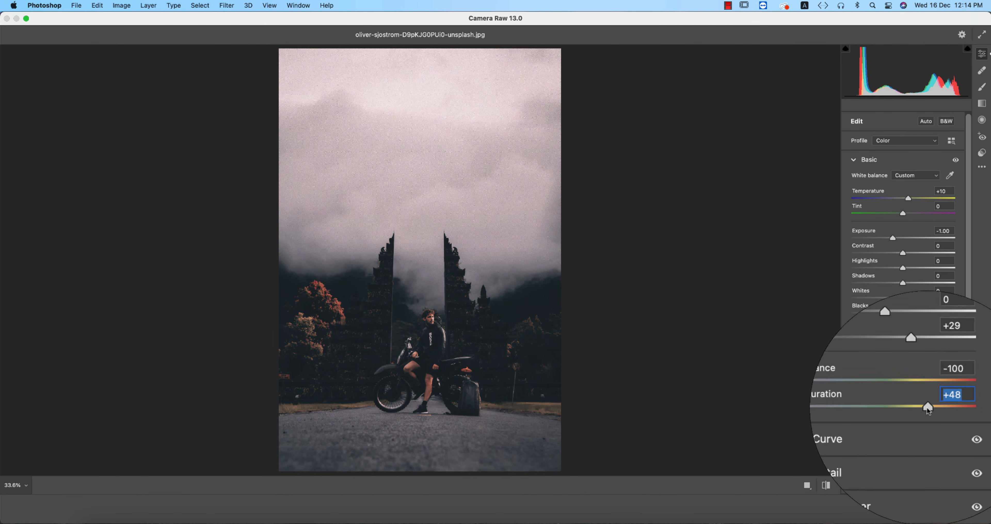
pyautogui.moveTo(893, 239); pyautogui.dragTo(896, 238)
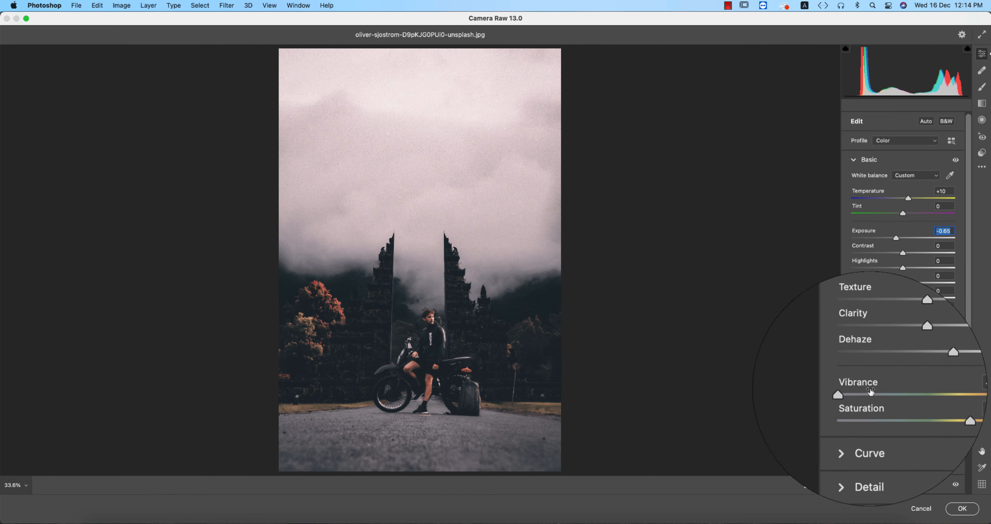
# - Set Noise Reduction to 33 in the Detail settings and apply the Camera Raw edits
pyautogui.click(854, 446)
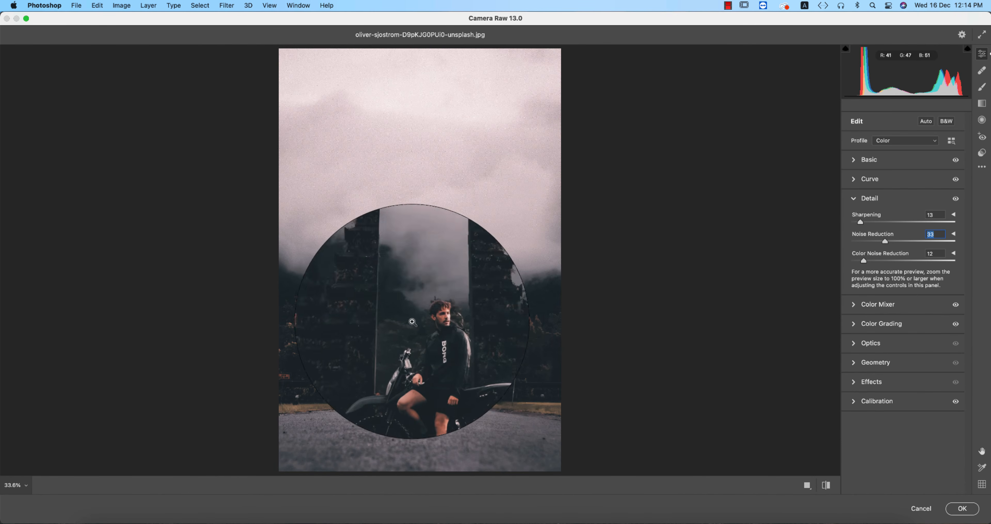
pyautogui.click(967, 511)
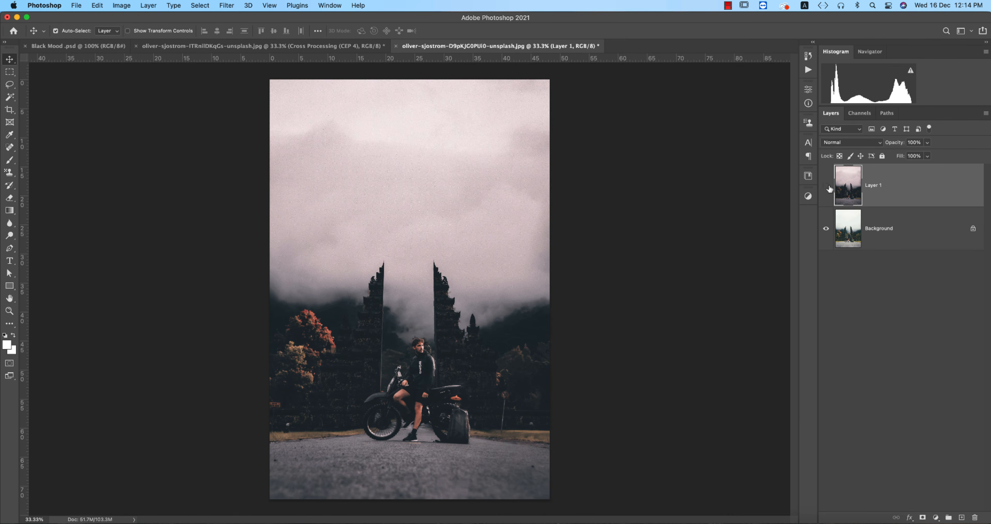
# - Toggle the visibility of Layer 1 to compare the motorcyclist photo before and after the edit, leaving the layer shown
pyautogui.click(826, 186)
pyautogui.click(826, 186)
pyautogui.click(826, 186)
pyautogui.click(826, 186)
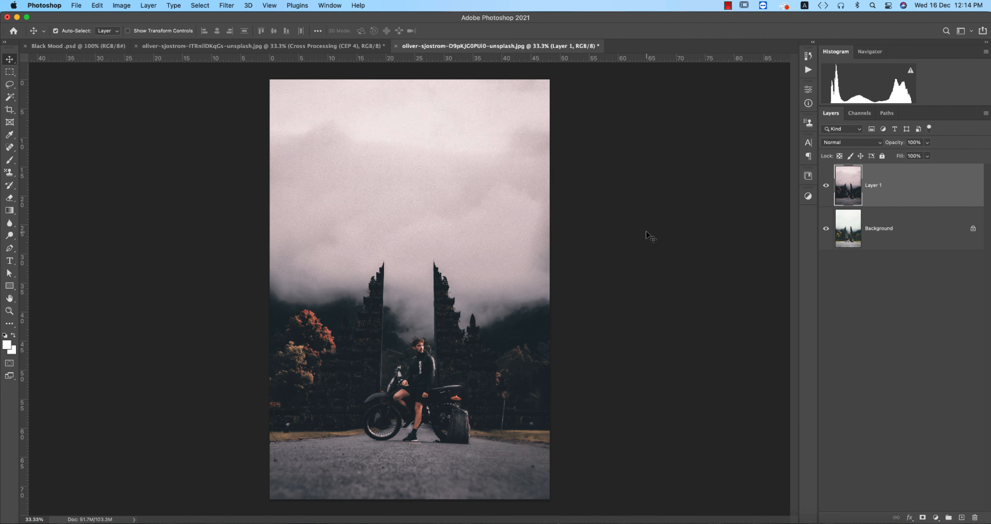